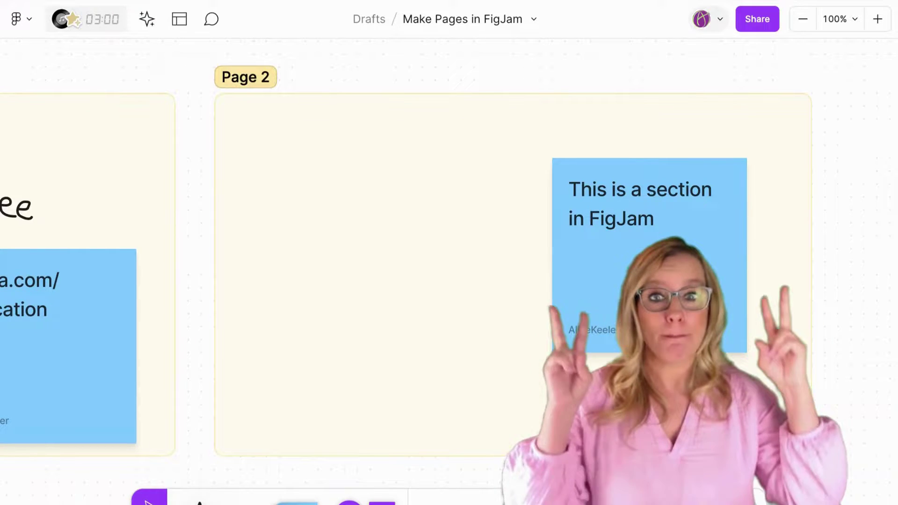
# Step: Look over the Page 1 and Page 2 sections and the notes they contain
pyautogui.hscroll(-4, 446, 282)
pyautogui.scroll(1, 445, 282)
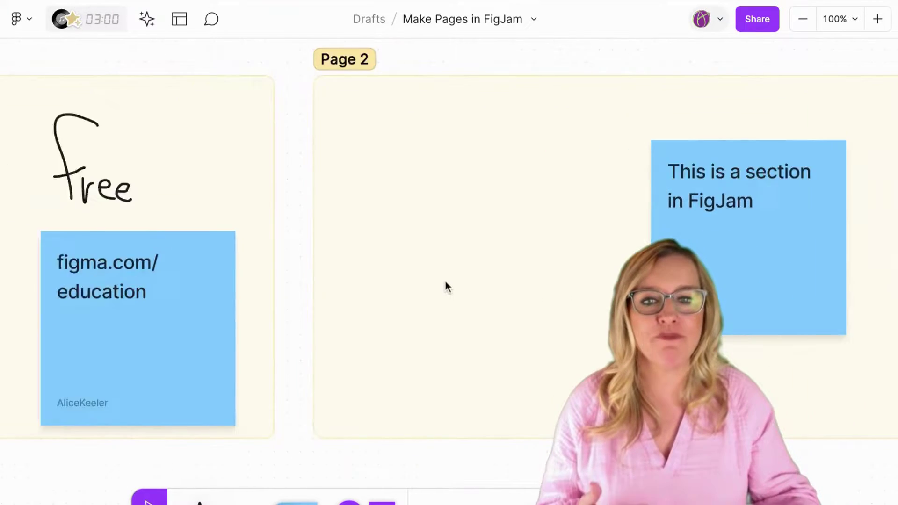
pyautogui.hscroll(-15, 445, 281)
pyautogui.hscroll(4, 446, 282)
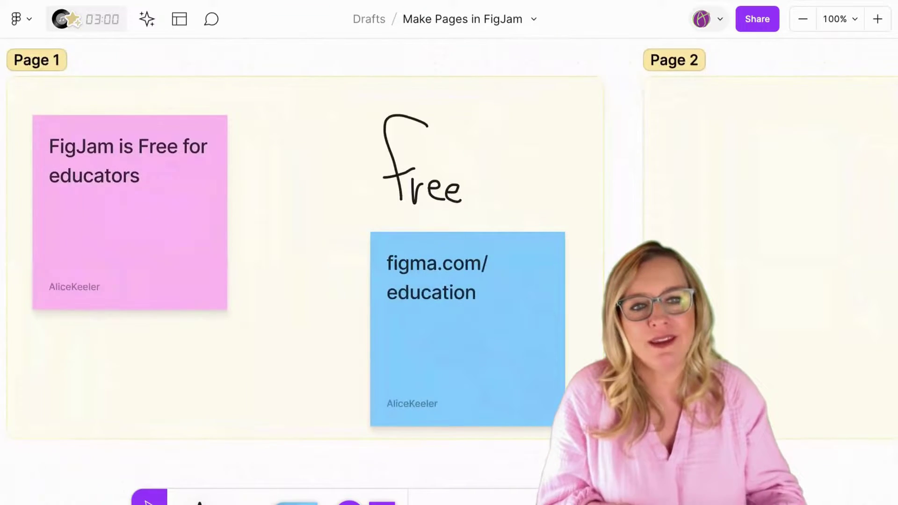
pyautogui.hscroll(1, 445, 282)
pyautogui.scroll(-1, 445, 282)
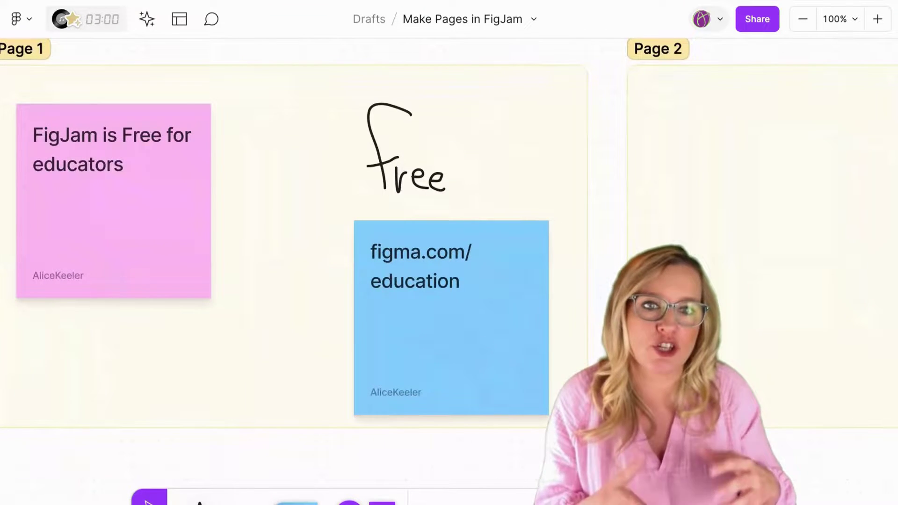
pyautogui.hscroll(15, 446, 281)
pyautogui.scroll(1, 445, 282)
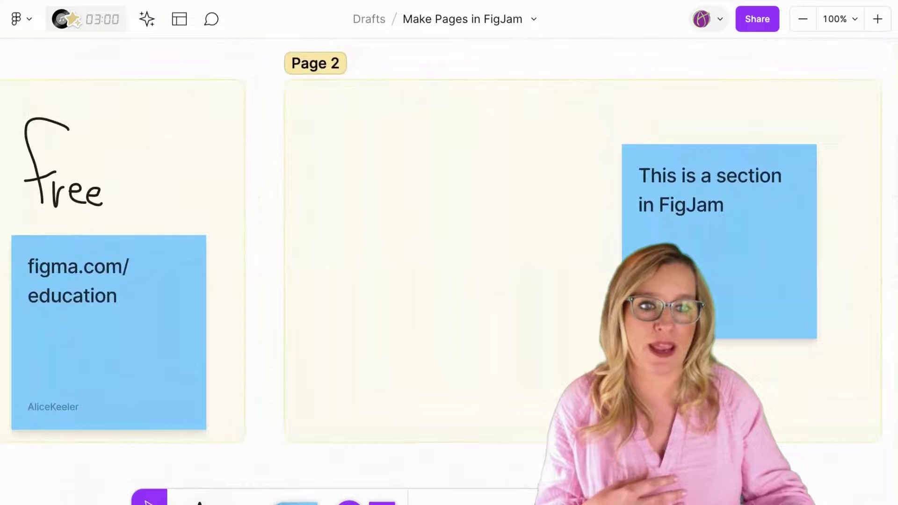
pyautogui.hscroll(15, 445, 282)
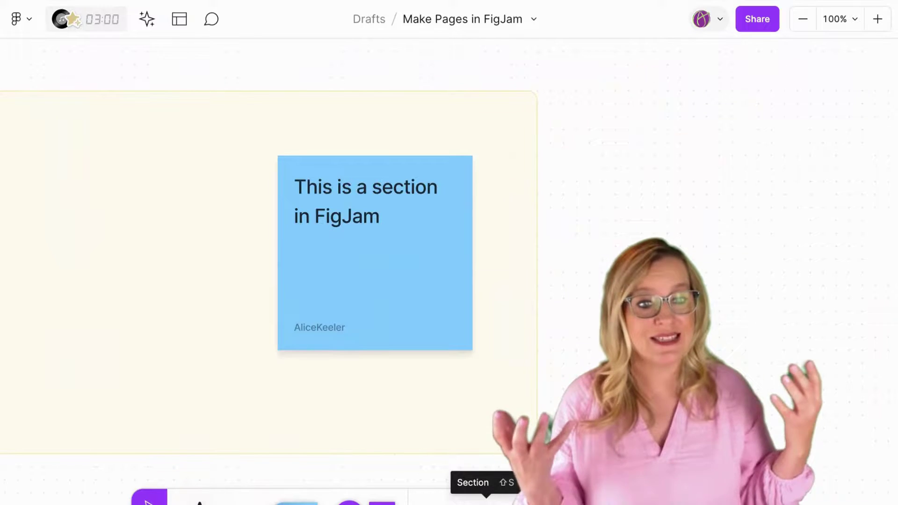
# Step: Draw a new section beside Page 2, matching its height, and name it "Page 3"
pyautogui.click(486, 498)
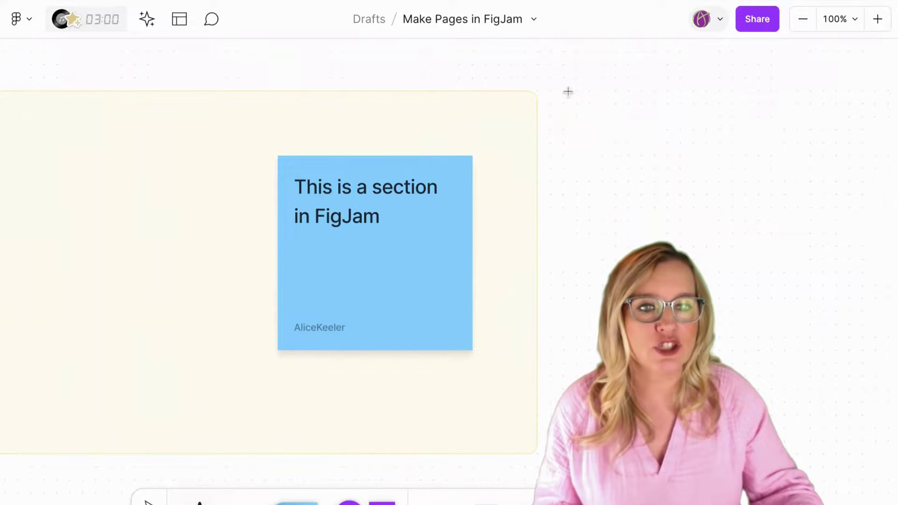
pyautogui.moveTo(563, 90); pyautogui.dragTo(862, 454)
pyautogui.doubleClick(614, 73)
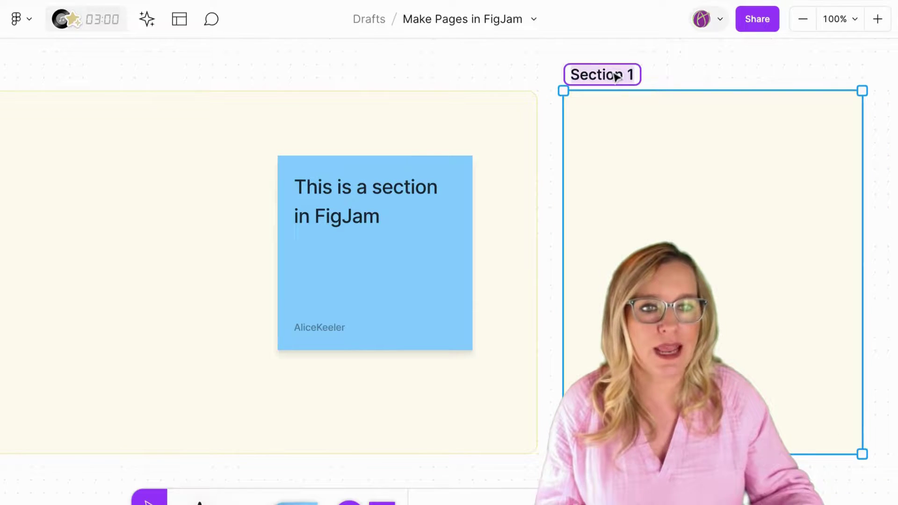
pyautogui.doubleClick(617, 76)
pyautogui.write('Page 3')
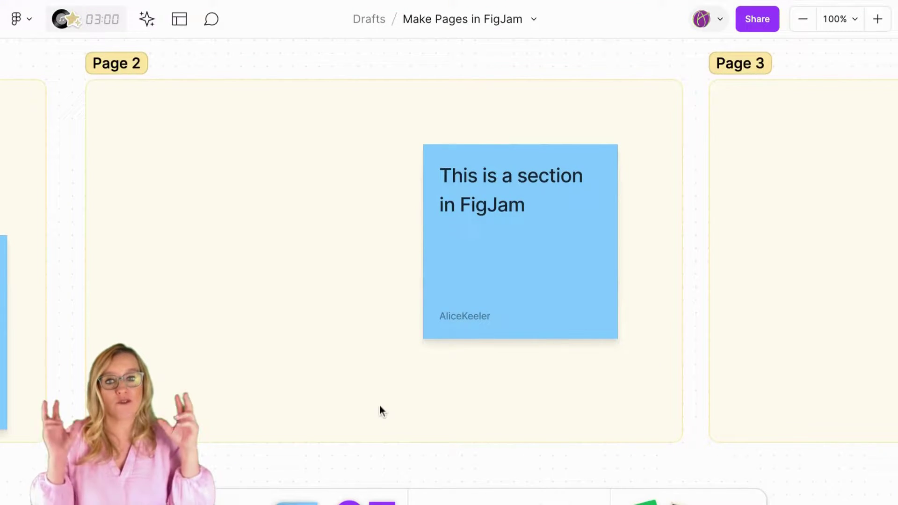
# Step: Duplicate the Page 2 section and delete the blue sticky note from the copy
pyautogui.click(331, 331)
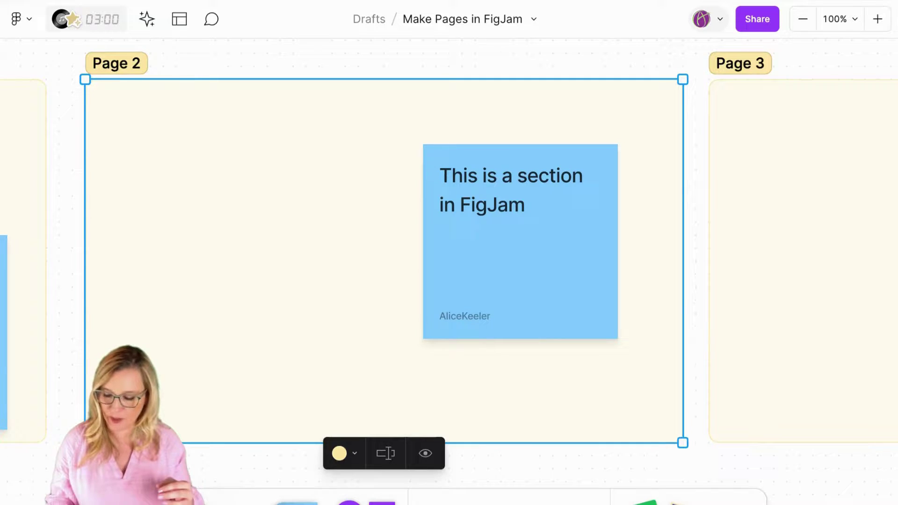
pyautogui.hotkey('ctrl', 'd')
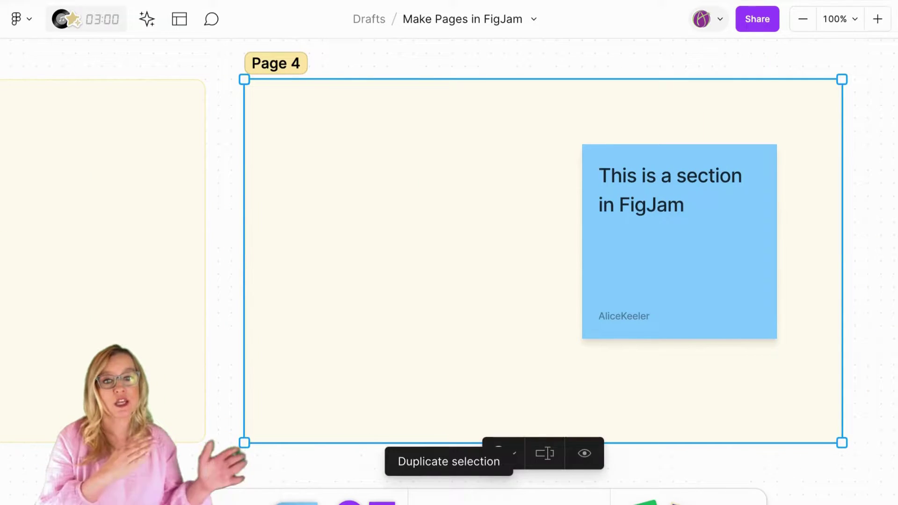
pyautogui.hscroll(-20, 449, 253)
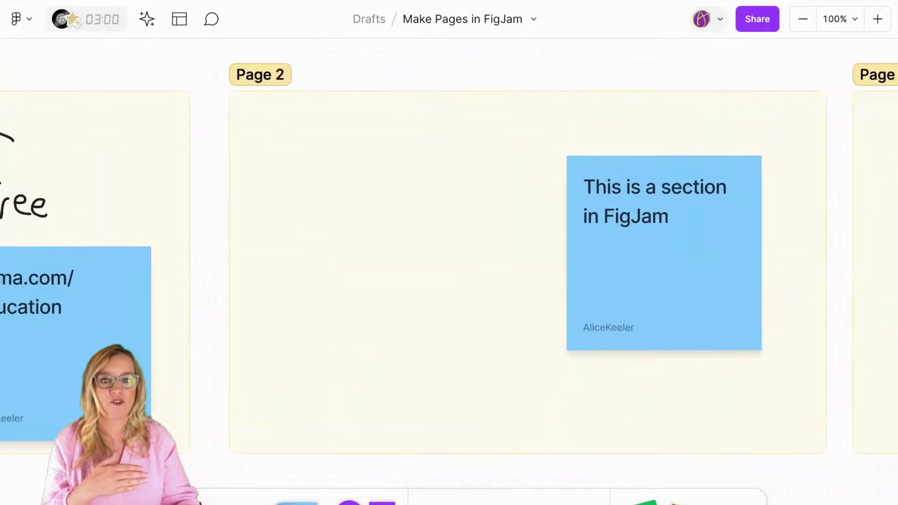
pyautogui.hscroll(15, 449, 262)
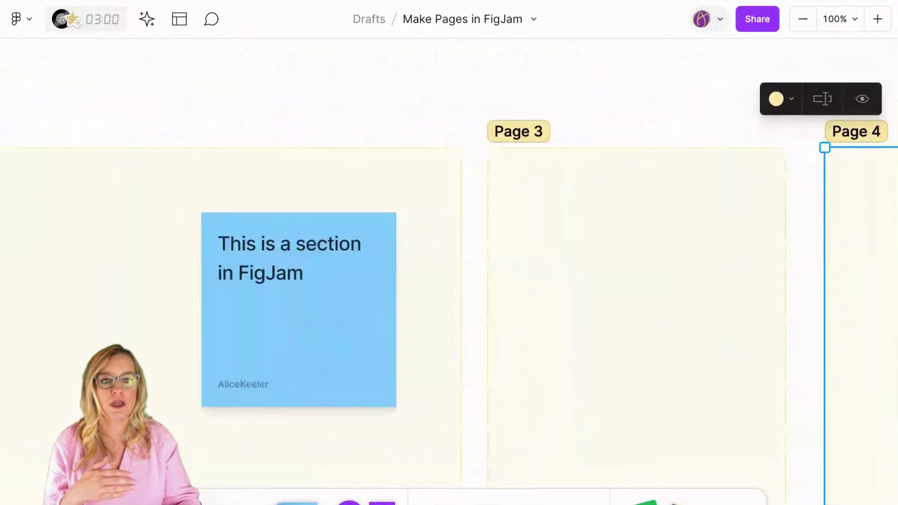
pyautogui.hscroll(4, 551, 333)
pyautogui.scroll(2, 550, 335)
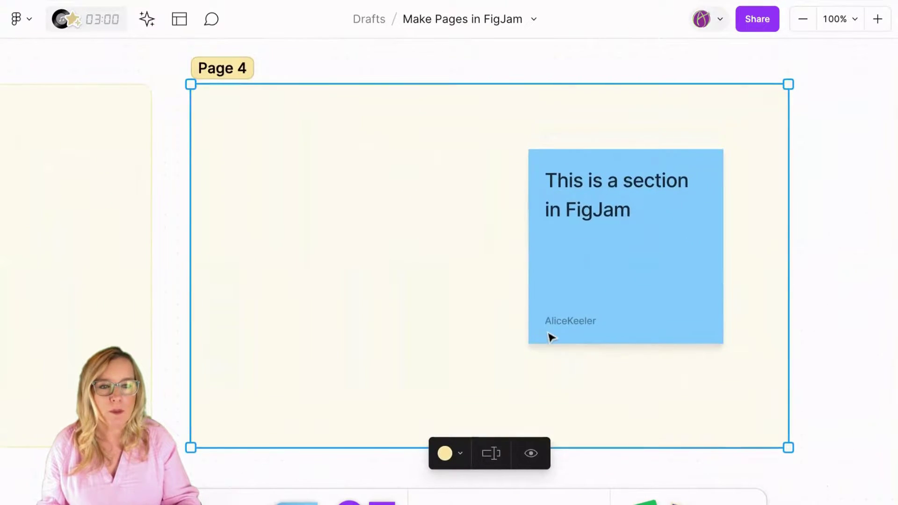
pyautogui.click(644, 293)
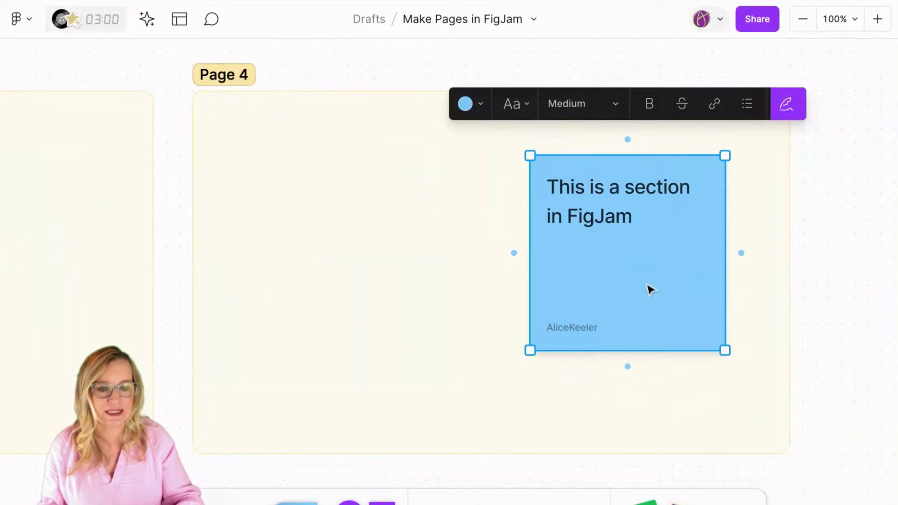
pyautogui.press('Delete')
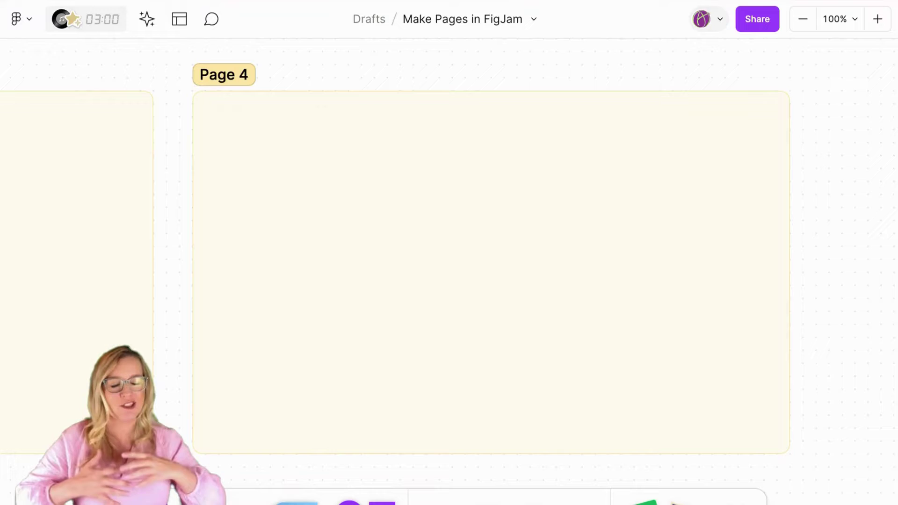
# Step: Duplicate the empty Page 4 section and rename the copy "name your section 6"
pyautogui.click(224, 74)
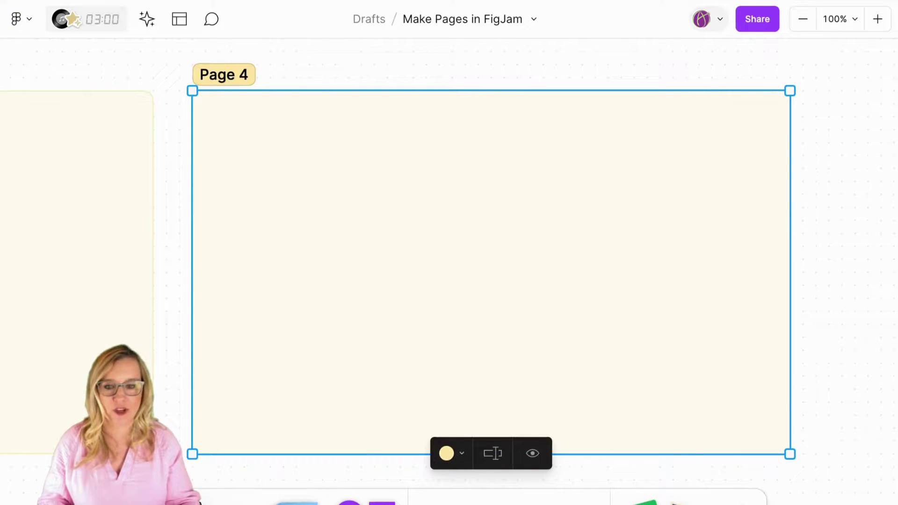
pyautogui.hotkey('ctrl', 'd')
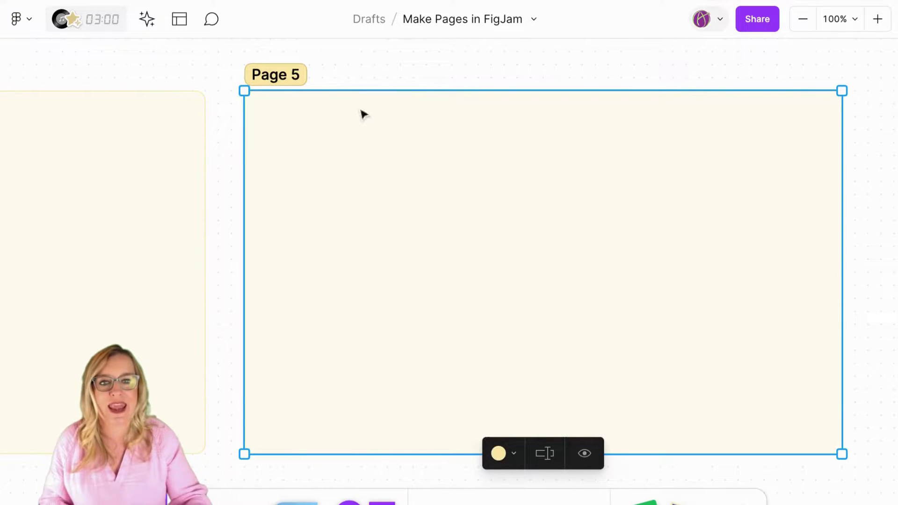
pyautogui.doubleClick(292, 83)
pyautogui.write('name y')
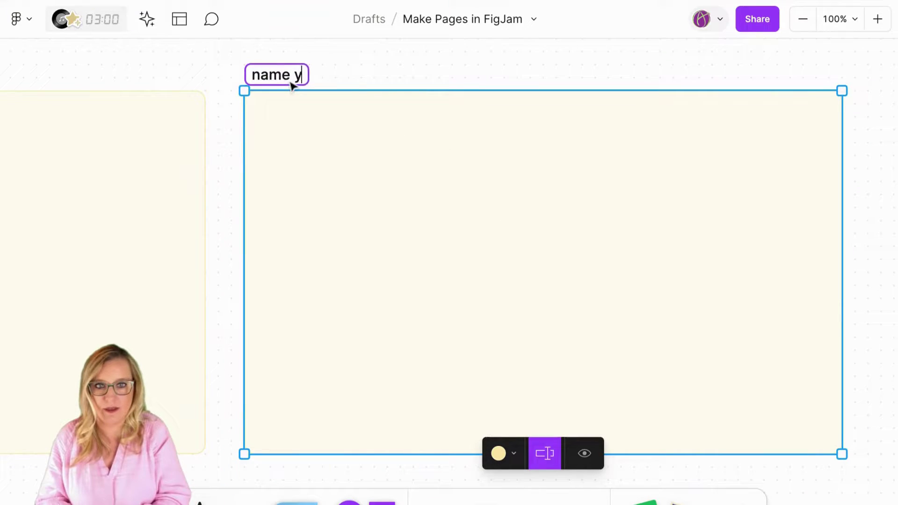
pyautogui.write('our section 6')
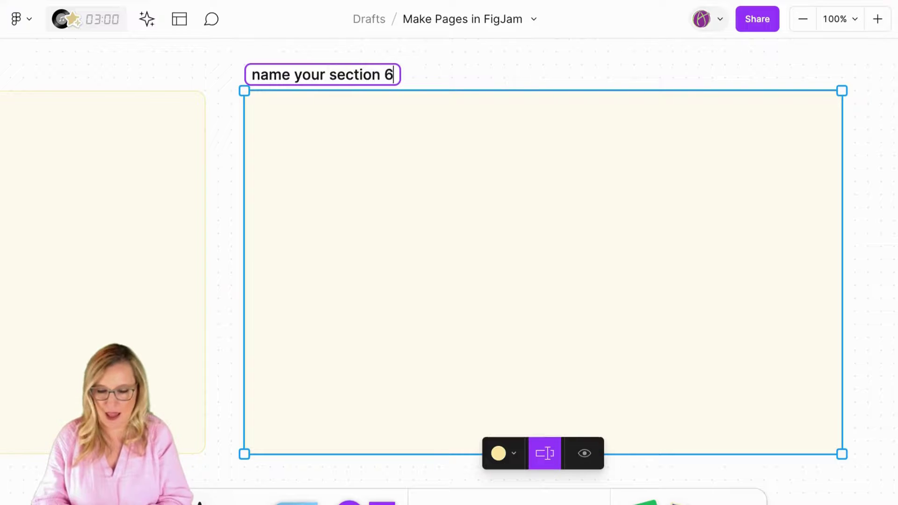
pyautogui.click(407, 158)
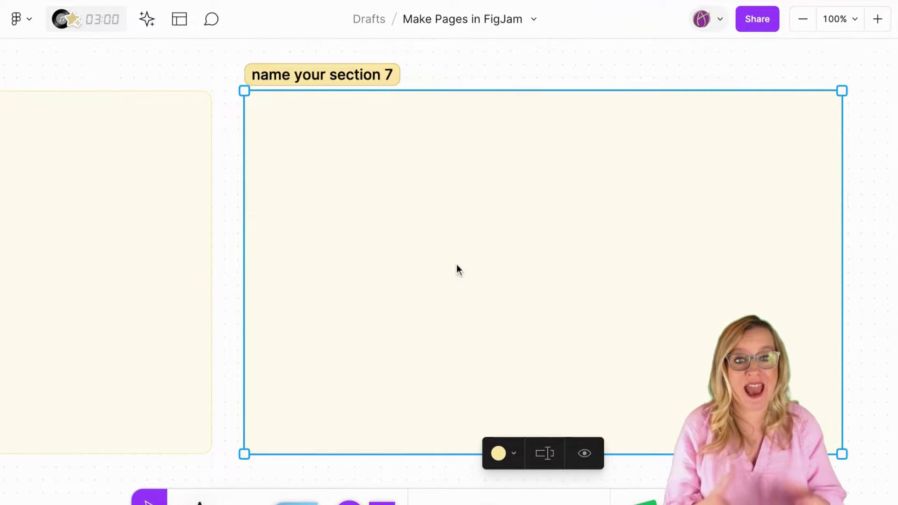
# Step: Shift the "name your section 7" section slightly, lock it, and test the lock by trying to move it
pyautogui.moveTo(457, 265); pyautogui.dragTo(372, 266)
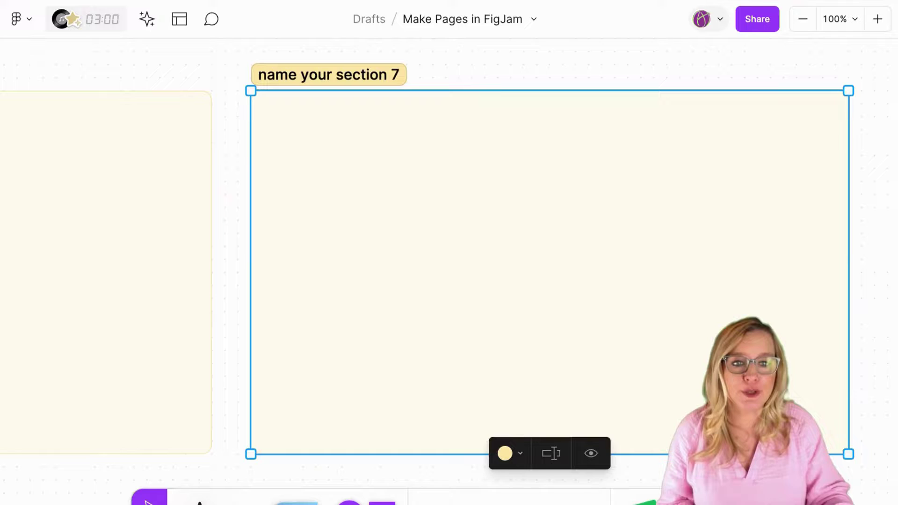
pyautogui.rightClick(464, 179)
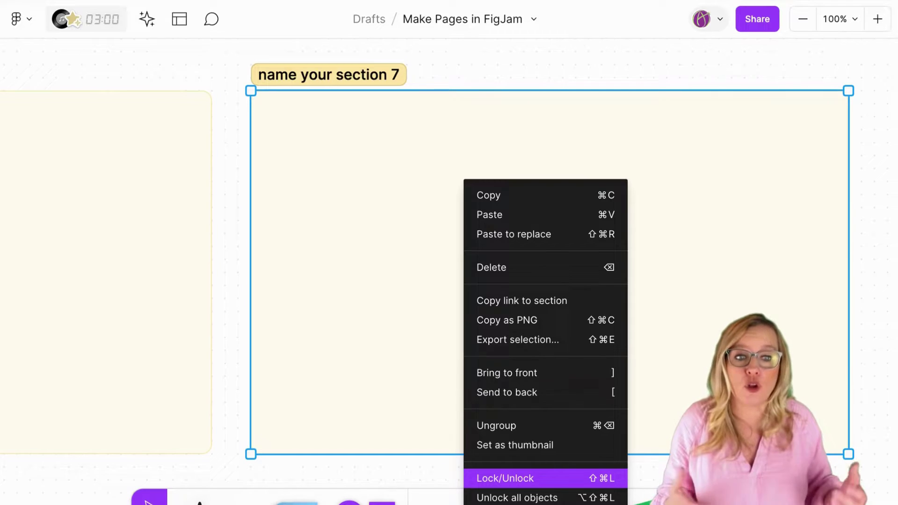
pyautogui.click(392, 329)
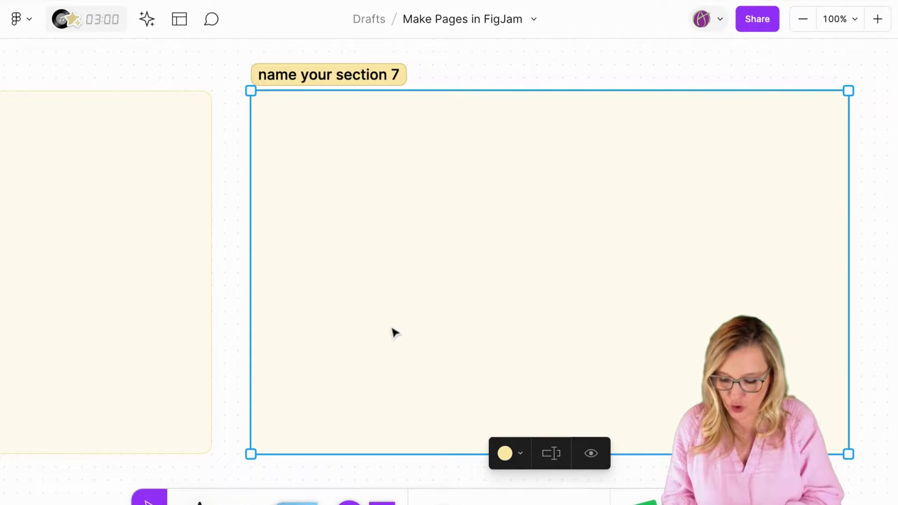
pyautogui.press('super+shift+l')
pyautogui.hscroll(1, 484, 271)
pyautogui.moveTo(481, 265); pyautogui.dragTo(557, 330)
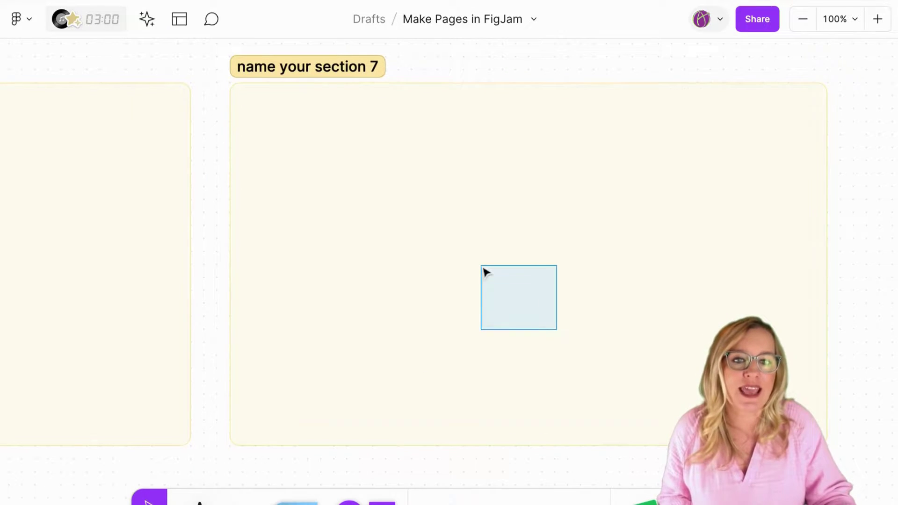
# Step: Lock the "name your section 6" section and select the section before it
pyautogui.hscroll(-8, 486, 271)
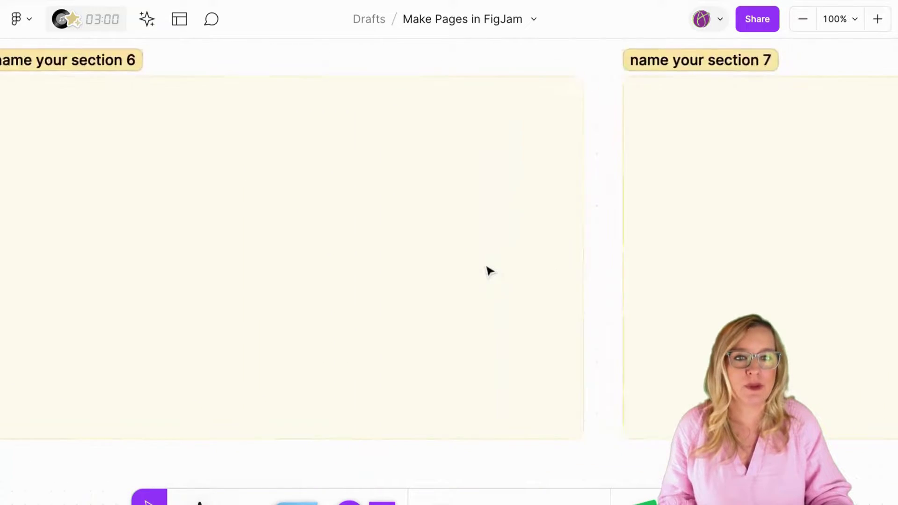
pyautogui.hscroll(-3, 487, 269)
pyautogui.scroll(1, 486, 269)
pyautogui.click(487, 269)
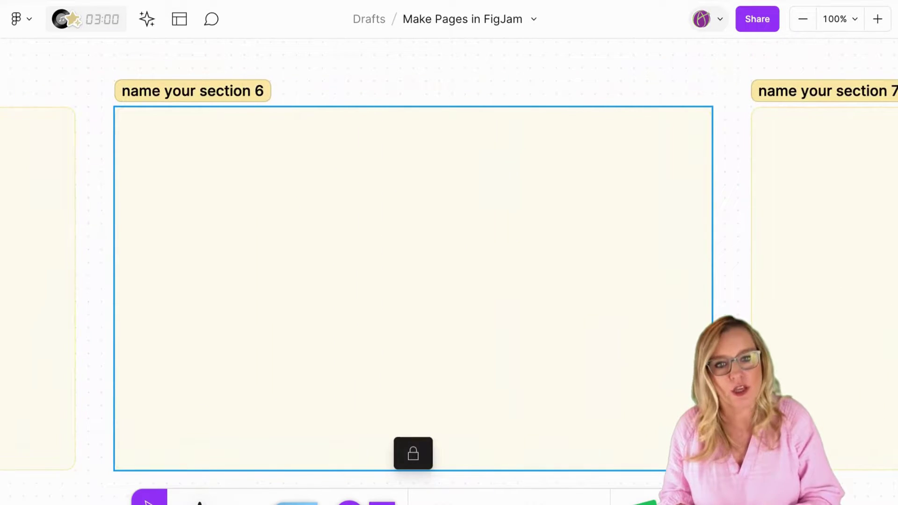
pyautogui.hscroll(-8, 330, 275)
pyautogui.scroll(-1, 330, 275)
pyautogui.click(330, 275)
pyautogui.hscroll(-5, 330, 275)
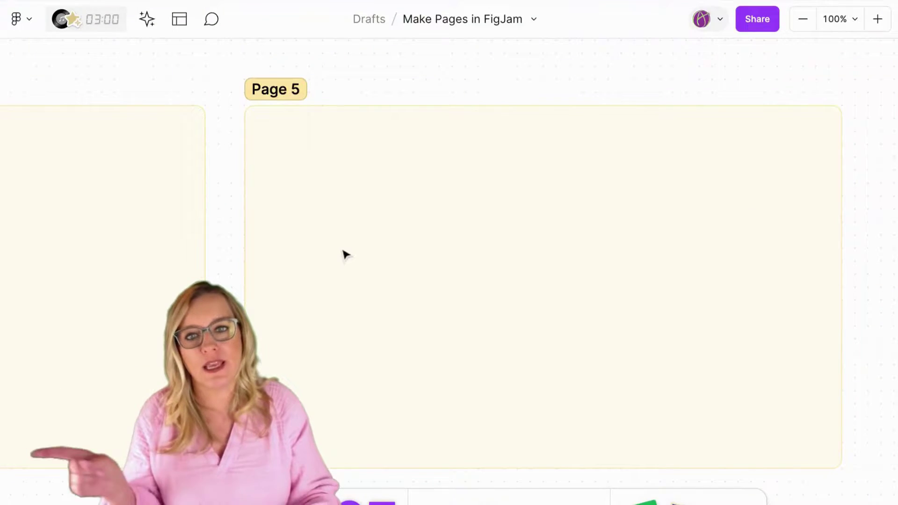
# Step: Paste the copied multiplication equation image with dashed boxes into the Page 5 section
pyautogui.click(426, 301)
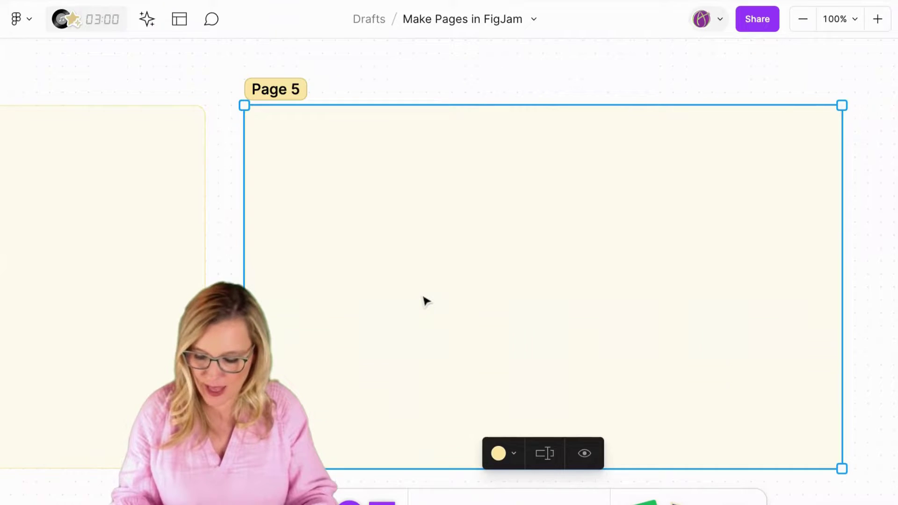
pyautogui.hscroll(3, 423, 297)
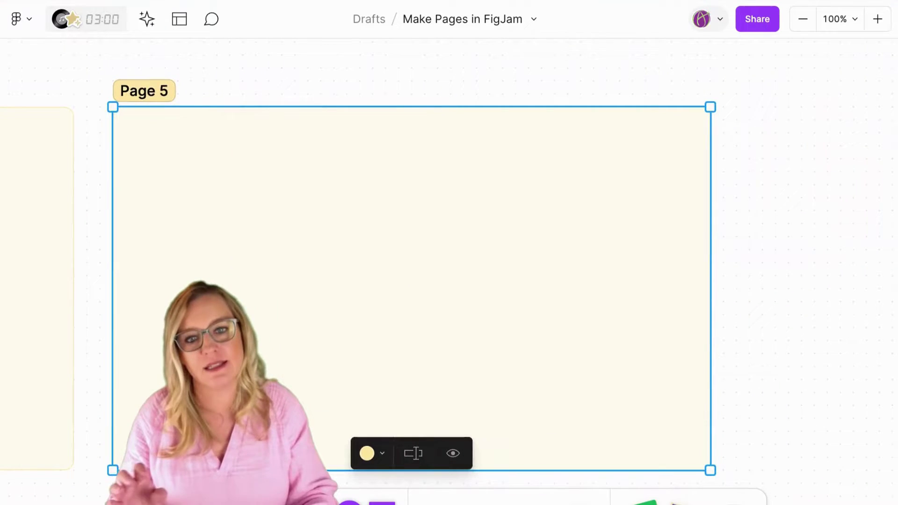
pyautogui.hotkey('ctrl', 'v')
pyautogui.scroll(-5, 442, 295)
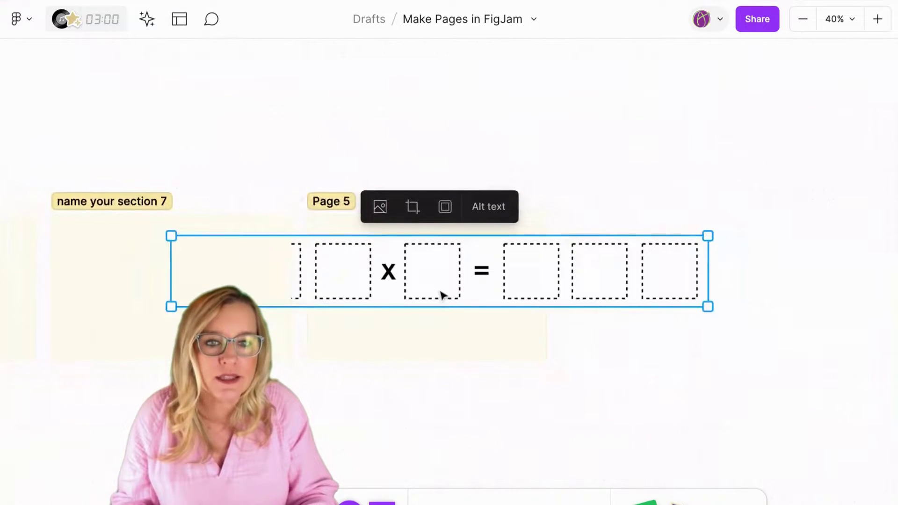
# Step: Shrink the equation image to fit within the Page 5 section and place it in the section's upper part
pyautogui.moveTo(690, 307); pyautogui.dragTo(428, 271)
pyautogui.moveTo(355, 267); pyautogui.dragTo(468, 267)
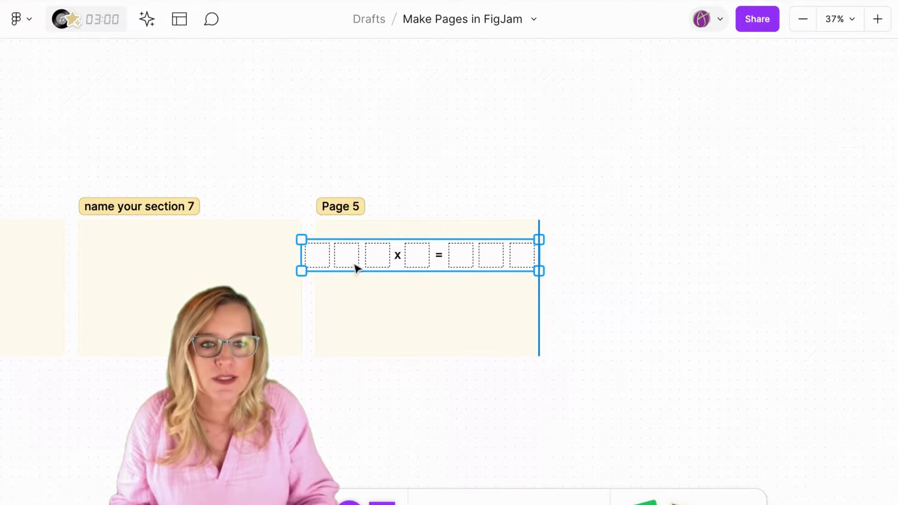
pyautogui.moveTo(541, 271); pyautogui.dragTo(427, 262)
pyautogui.scroll(6, 486, 223)
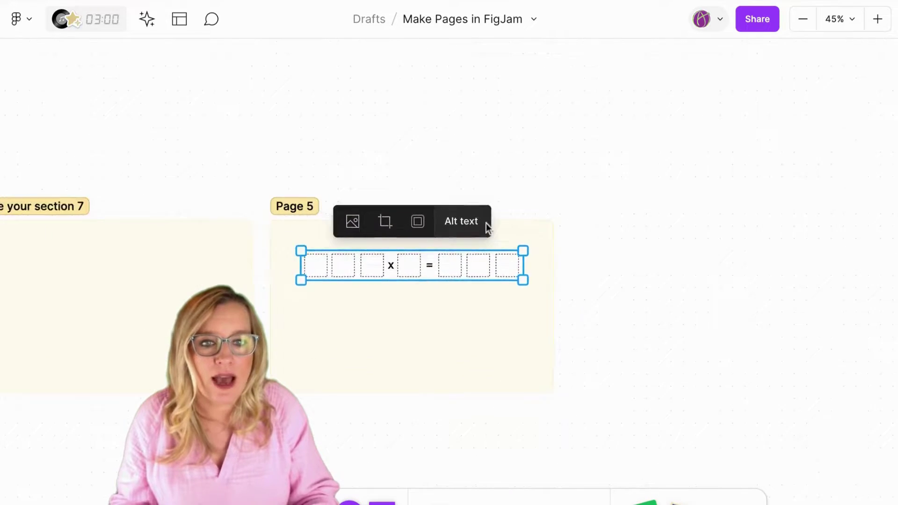
pyautogui.scroll(-5, 480, 247)
pyautogui.hscroll(-2, 480, 247)
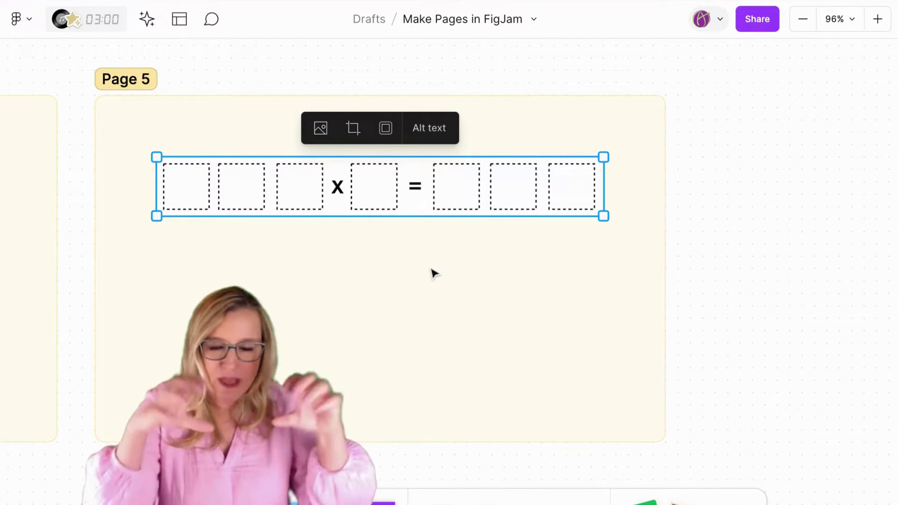
# Step: Select the Page 5 section and lock it together with its equation image
pyautogui.click(455, 287)
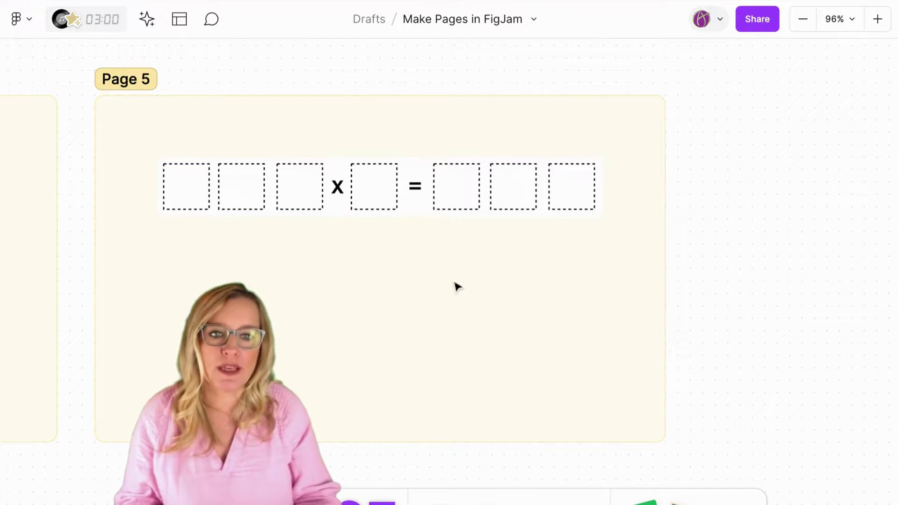
pyautogui.click(463, 290)
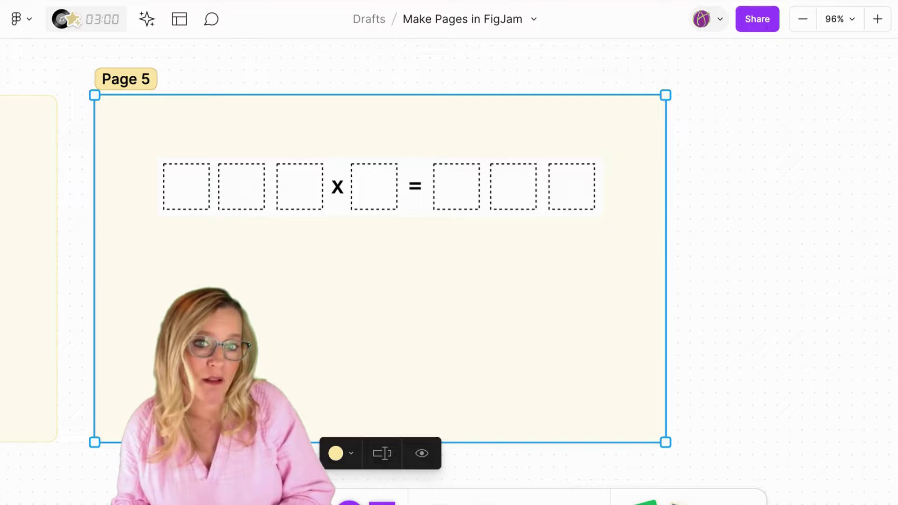
pyautogui.press('super+shift+l')
pyautogui.scroll(1, 456, 235)
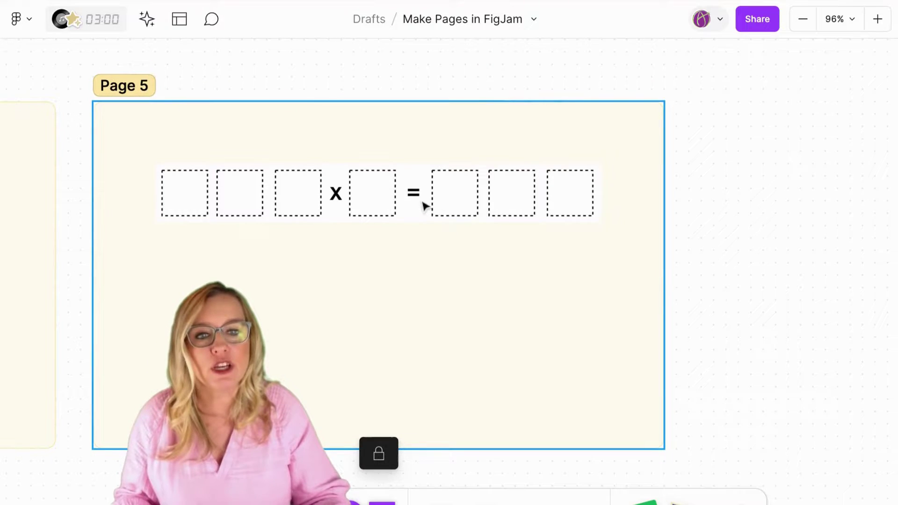
# Step: Try to move the equation image inside the locked Page 5 section
pyautogui.moveTo(422, 204); pyautogui.dragTo(481, 248)
pyautogui.moveTo(408, 189); pyautogui.dragTo(501, 197)
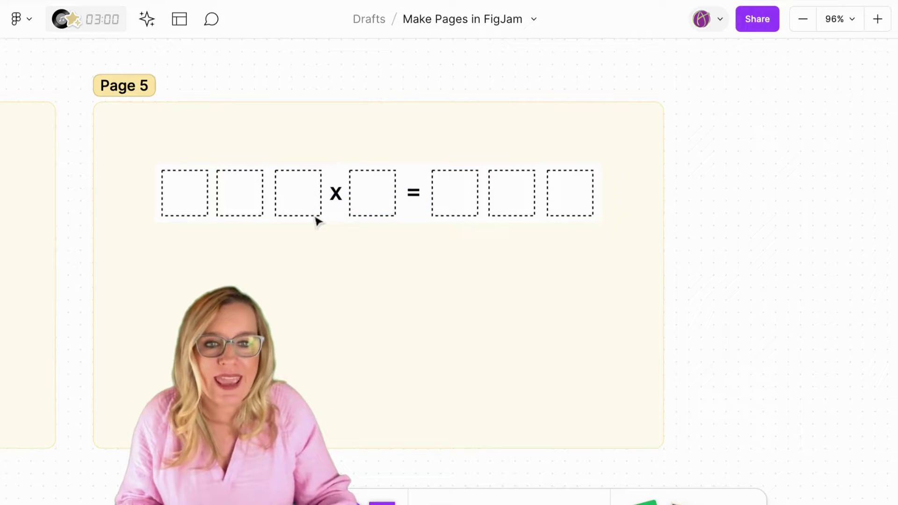
pyautogui.moveTo(445, 185); pyautogui.dragTo(347, 164)
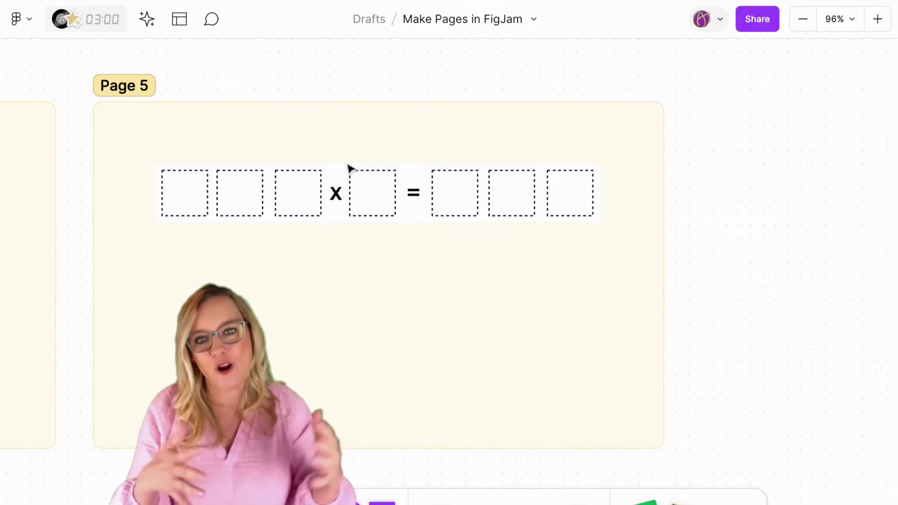
# Step: Draw with the marker in the first dashed box of the Page 5 equation
pyautogui.press('m')
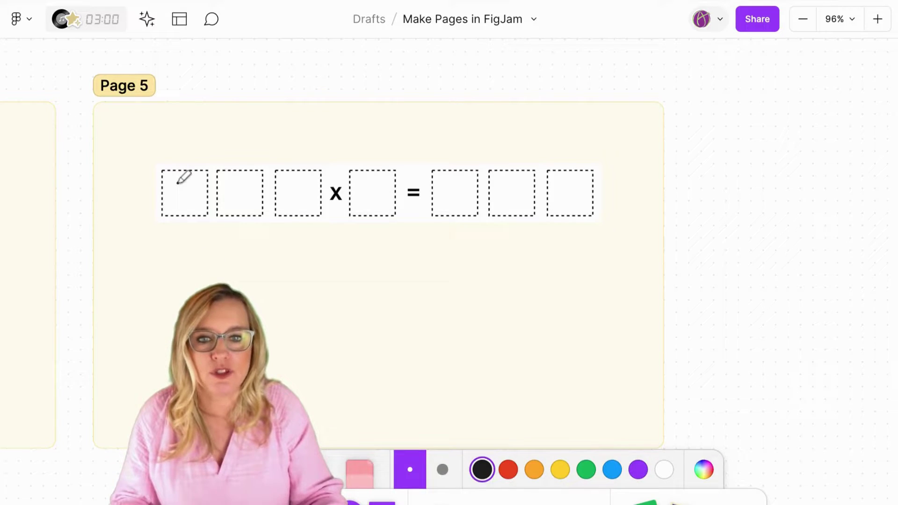
pyautogui.moveTo(180, 182); pyautogui.dragTo(194, 208)
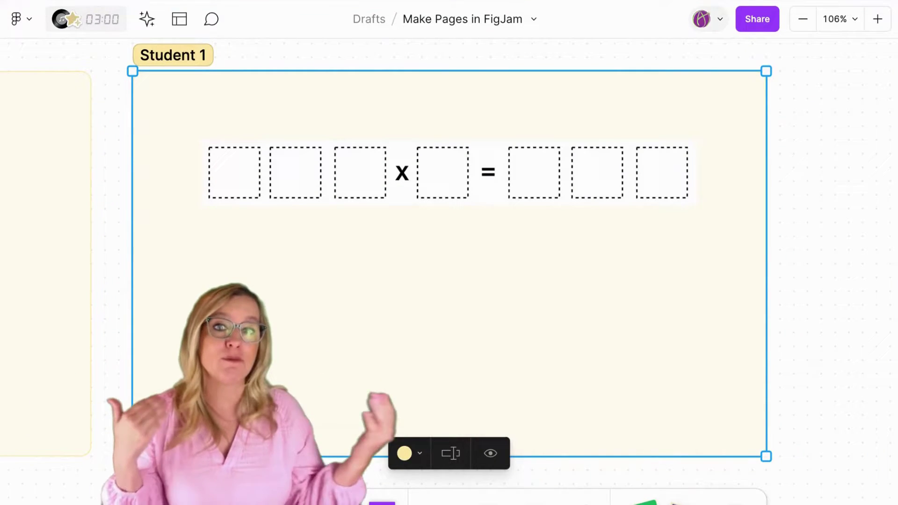
# Step: Duplicate the Student 1 section with its equation image three times
pyautogui.click(451, 329)
pyautogui.click(451, 329)
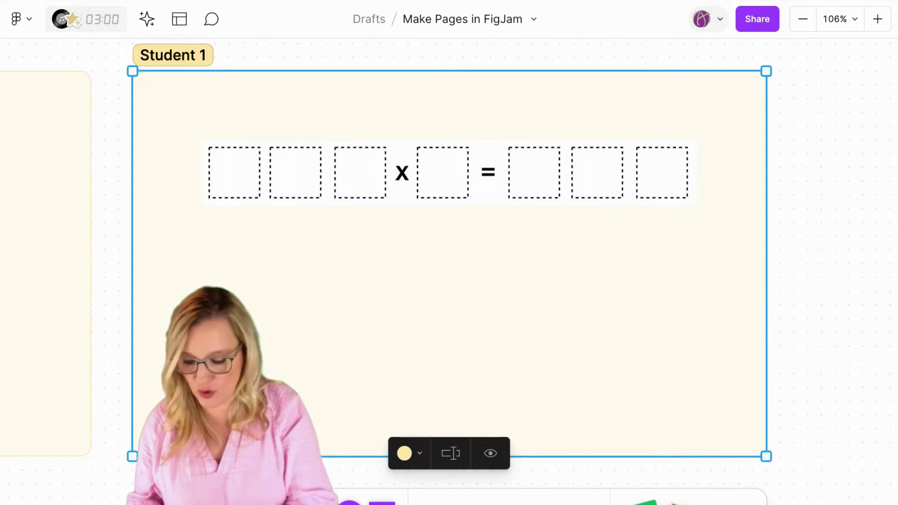
pyautogui.hotkey('ctrl', 'd')
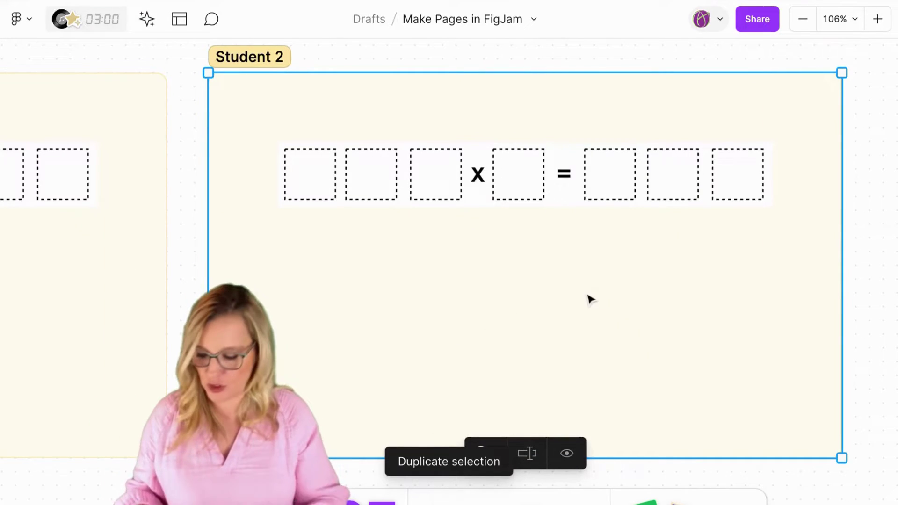
pyautogui.hotkey('ctrl', 'd')
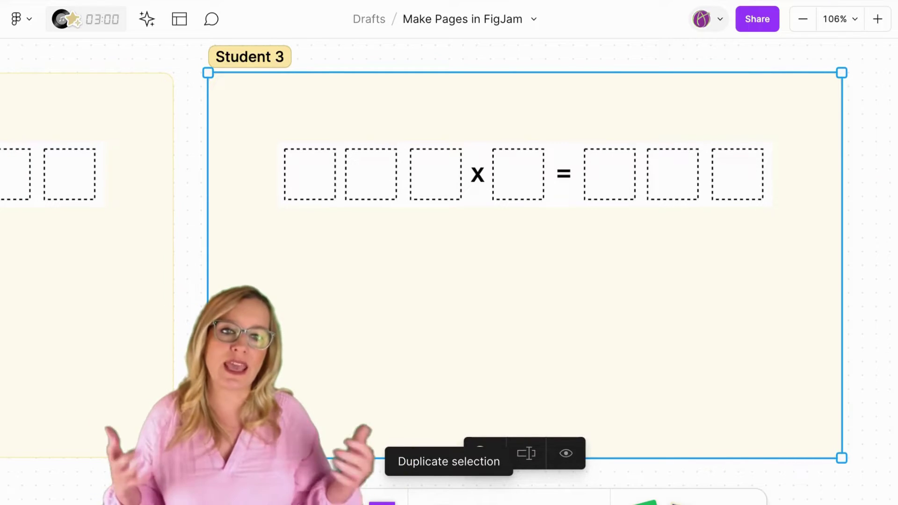
pyautogui.hotkey('ctrl', 'd')
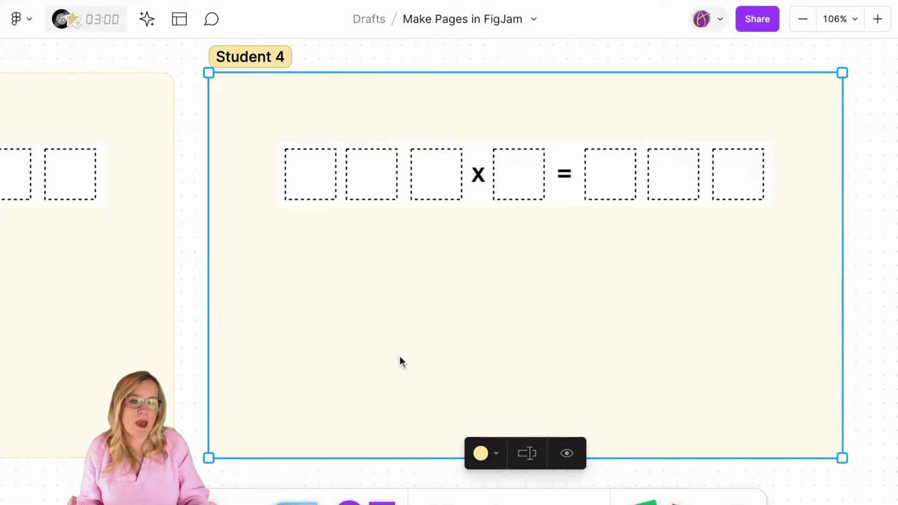
# Step: Select the Student 1 to Student 4 sections together and duplicate them as a set
pyautogui.scroll(-5, 399, 356)
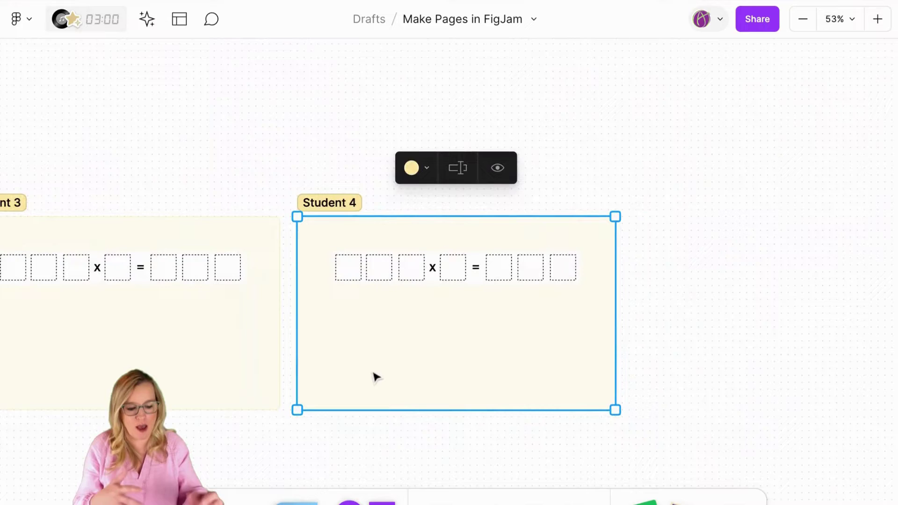
pyautogui.scroll(-5, 365, 378)
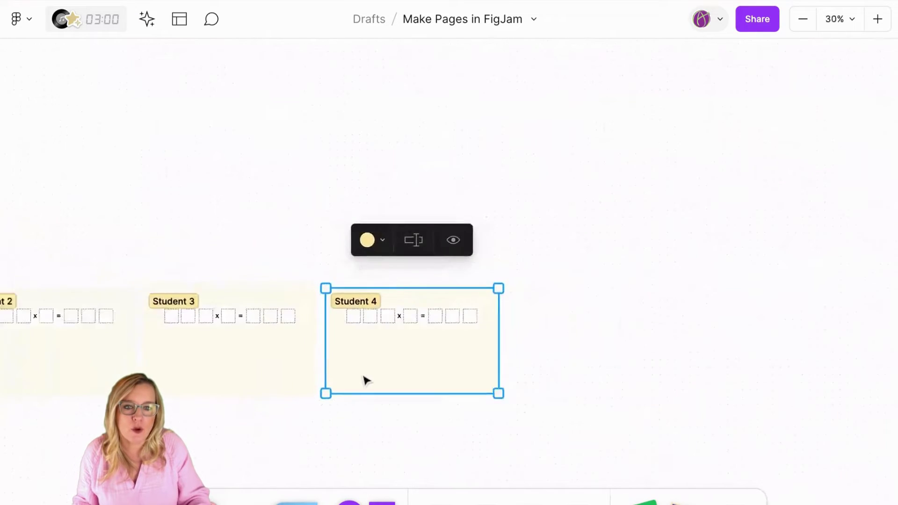
pyautogui.hscroll(-10, 367, 379)
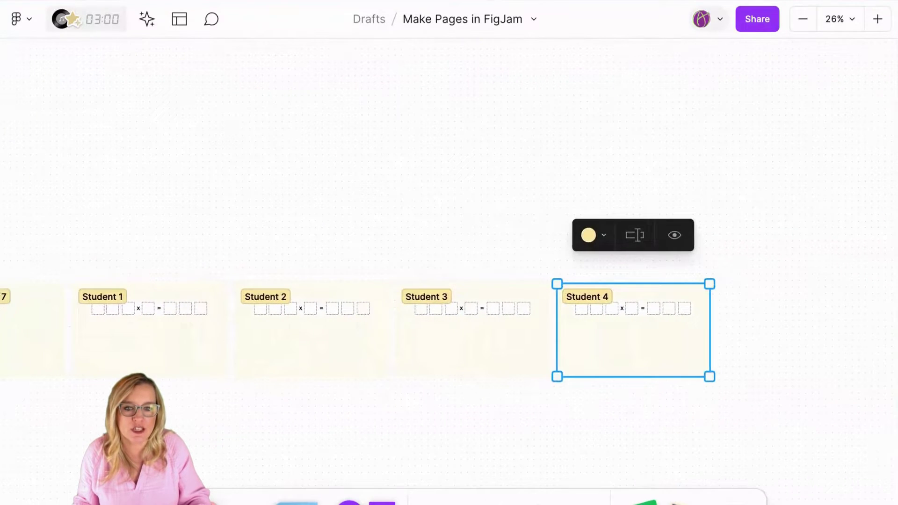
pyautogui.click(380, 420)
pyautogui.moveTo(753, 434); pyautogui.dragTo(68, 239)
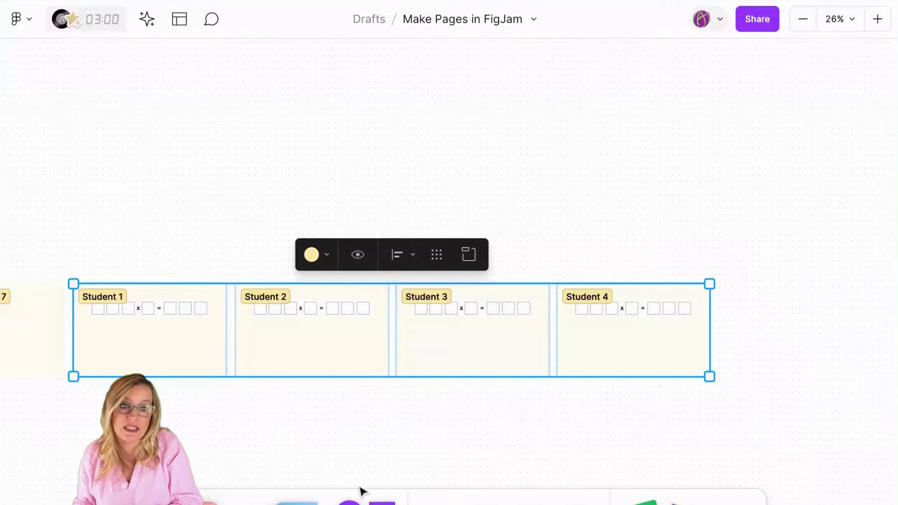
pyautogui.hotkey('ctrl', 'd')
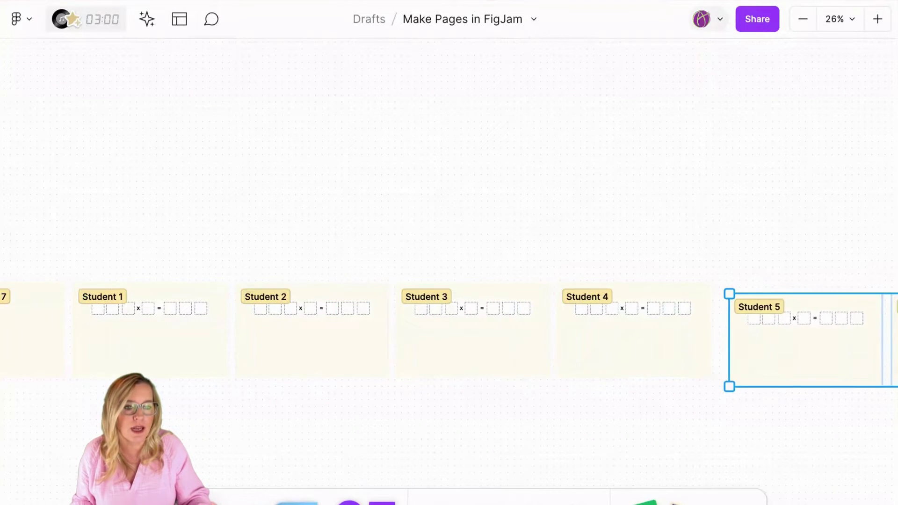
# Step: Duplicate the whole row of student sections at once and shift the copies slightly
pyautogui.scroll(-5, 724, 431)
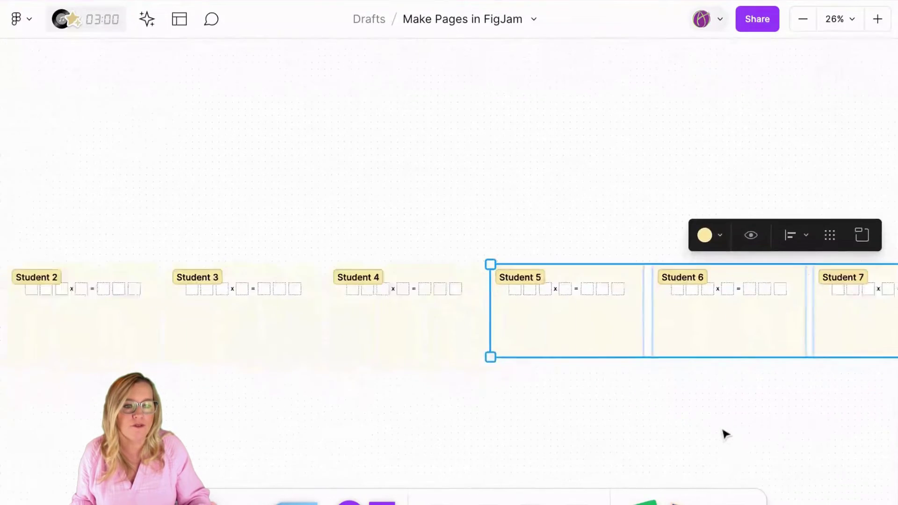
pyautogui.scroll(-1, 706, 440)
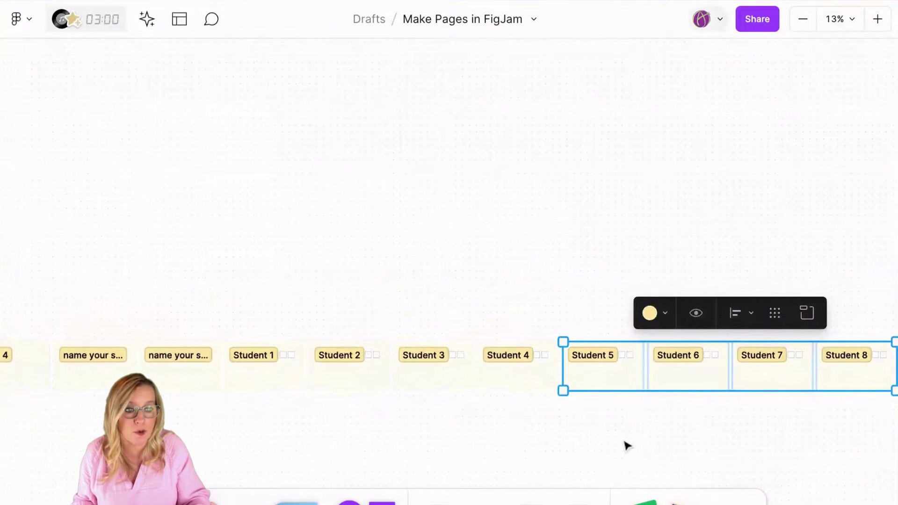
pyautogui.scroll(-3, 623, 445)
pyautogui.moveTo(822, 444)
pyautogui.mouseDown()
pyautogui.moveTo(529, 313)
pyautogui.moveTo(174, 352)
pyautogui.moveTo(824, 447)
pyautogui.mouseUp()
pyautogui.hotkey('ctrl', 'd')
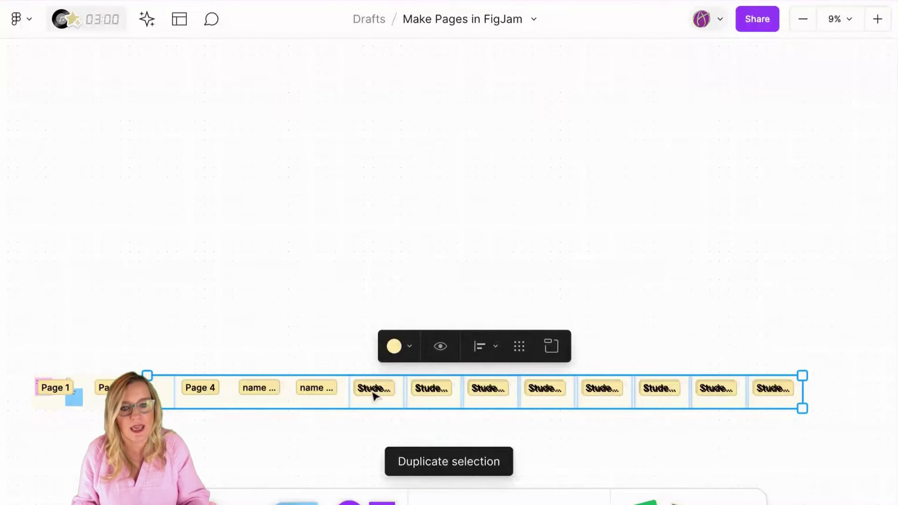
pyautogui.moveTo(794, 404)
pyautogui.mouseDown()
pyautogui.moveTo(824, 407)
pyautogui.moveTo(799, 399)
pyautogui.mouseUp()
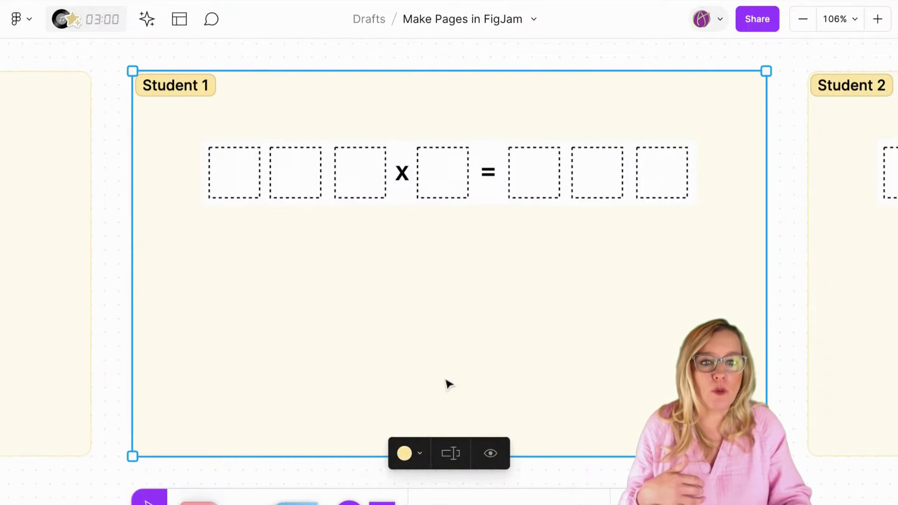
# Step: Lock the Student 1 section and the Student 2 section individually
pyautogui.hotkey('ctrl', 'shift', 'l')
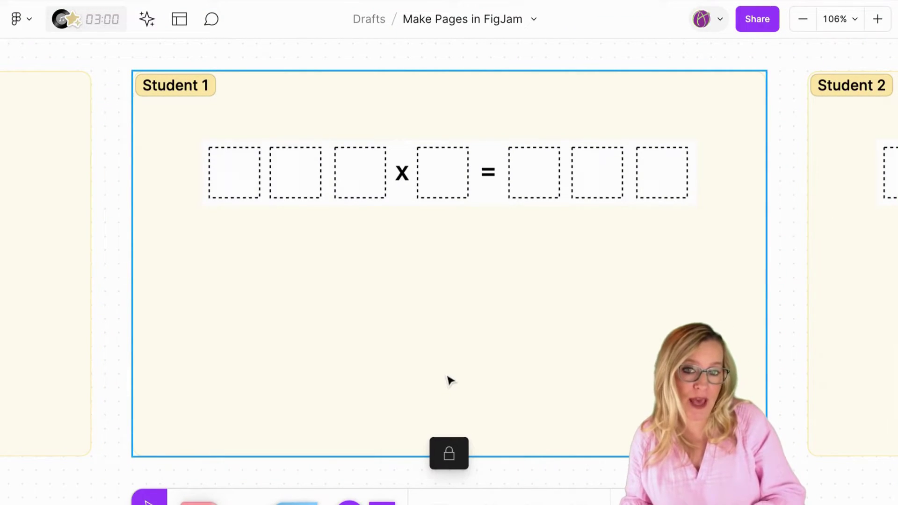
pyautogui.hscroll(7, 661, 312)
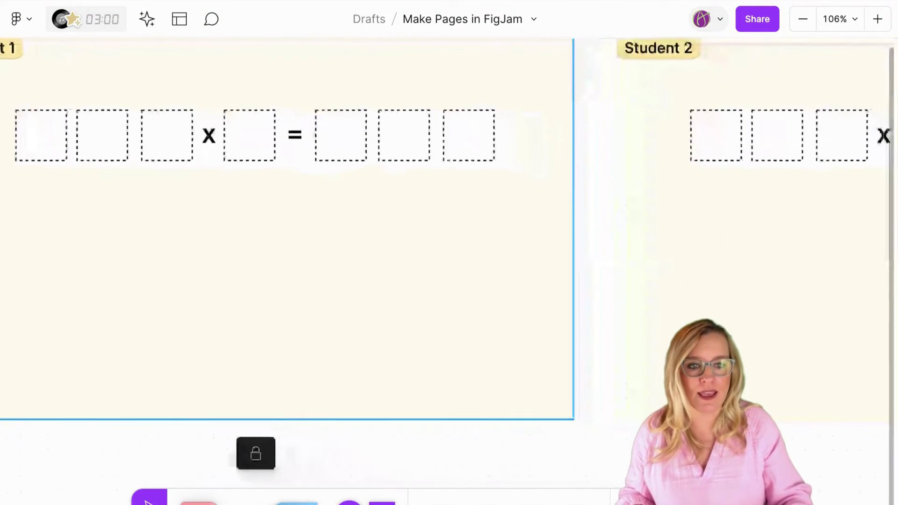
pyautogui.click(661, 312)
pyautogui.hotkey('ctrl', 'shift', 'l')
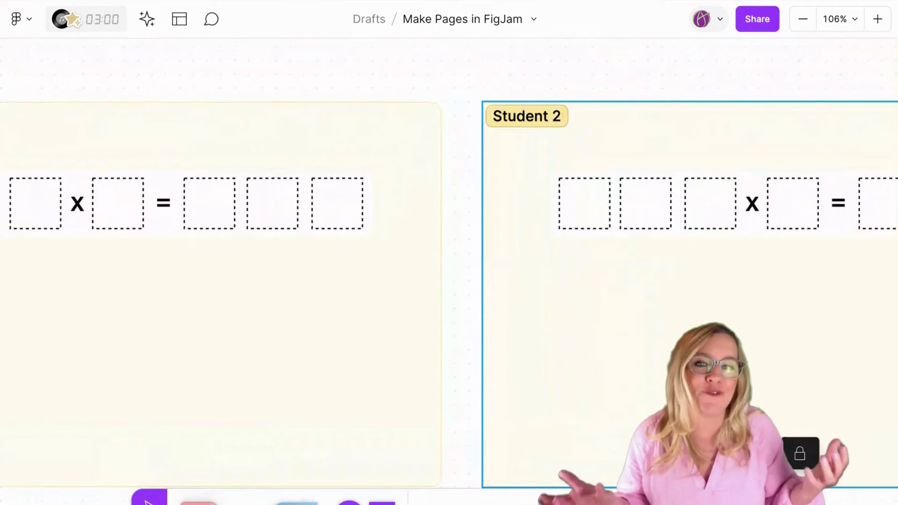
# Step: Select the group of sections from Student 3 through Student 7 and lock them all at once
pyautogui.scroll(-10, 619, 325)
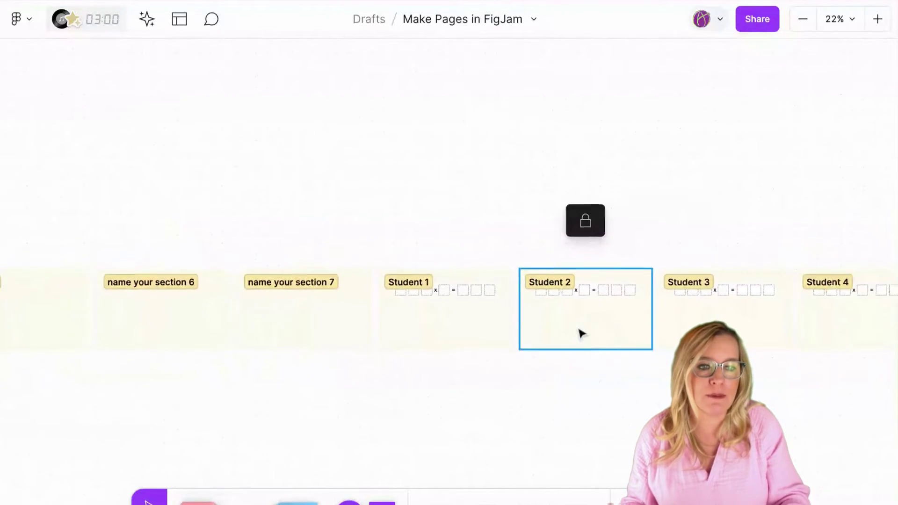
pyautogui.hscroll(10, 580, 333)
pyautogui.moveTo(213, 254); pyautogui.dragTo(634, 375)
pyautogui.click(410, 421)
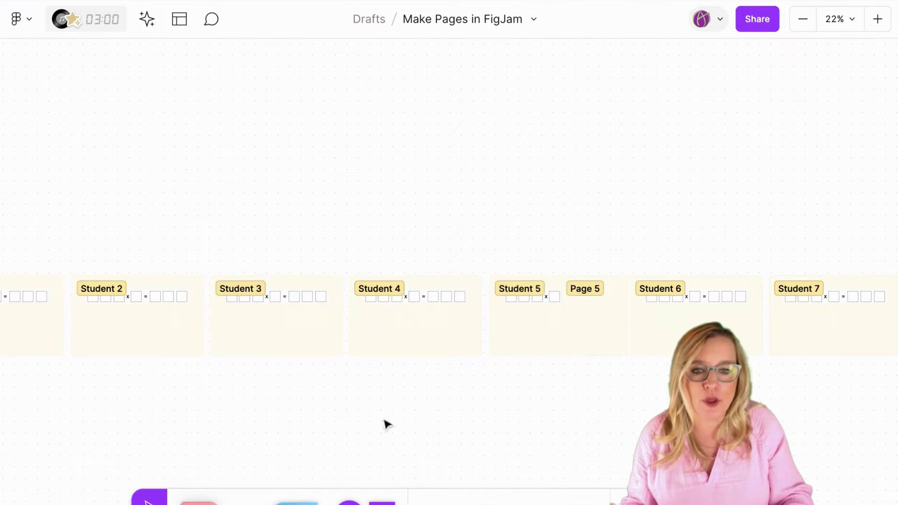
pyautogui.moveTo(201, 385)
pyautogui.mouseDown()
pyautogui.moveTo(334, 252)
pyautogui.moveTo(789, 265)
pyautogui.moveTo(206, 392)
pyautogui.mouseUp()
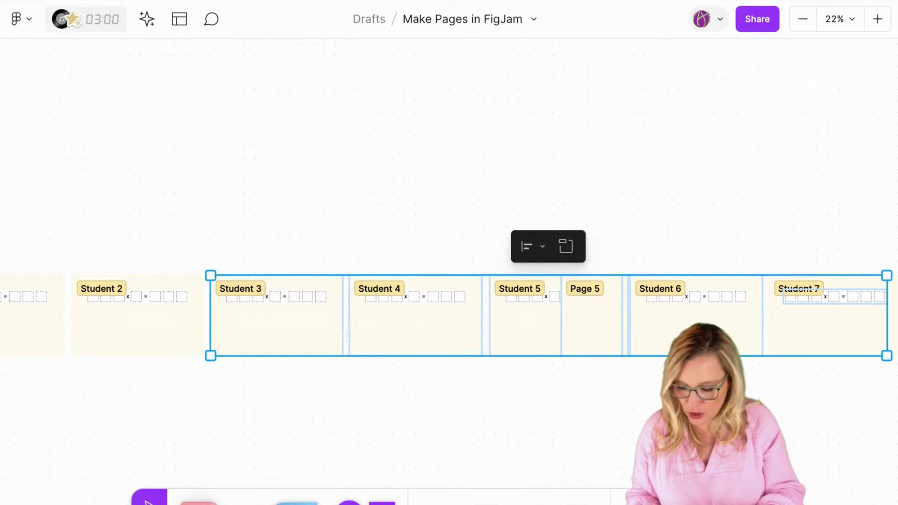
pyautogui.hotkey('ctrl', 'shift', 'l')
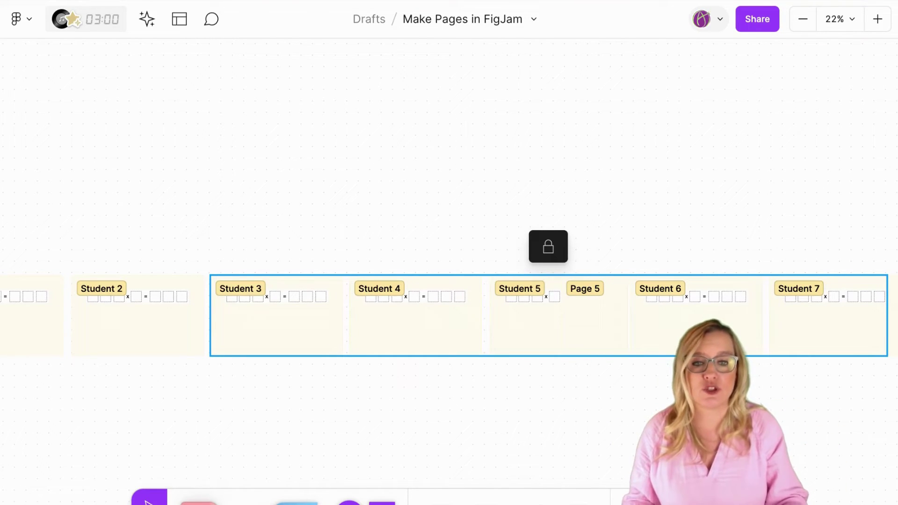
# Step: Handwrite a 2 with the marker in the first dashed box of the Student 3 section
pyautogui.scroll(10, 287, 359)
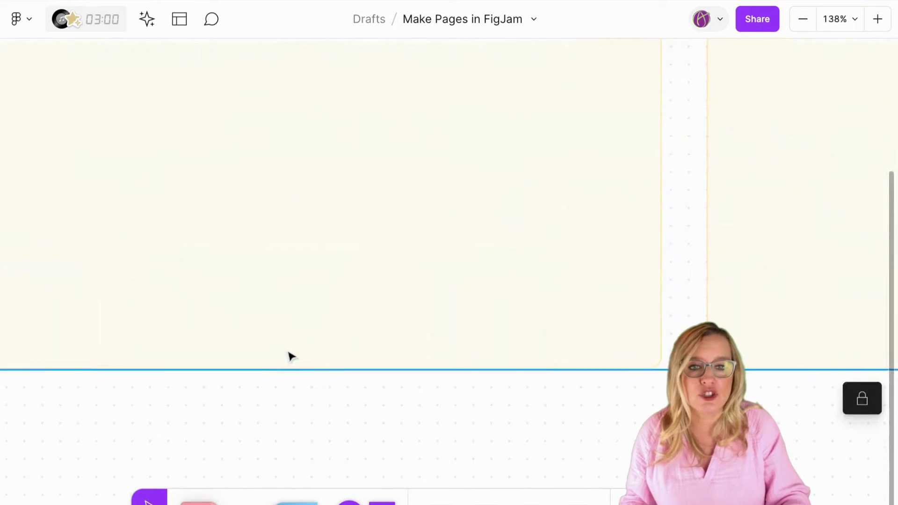
pyautogui.scroll(4, 289, 352)
pyautogui.hscroll(-3, 289, 353)
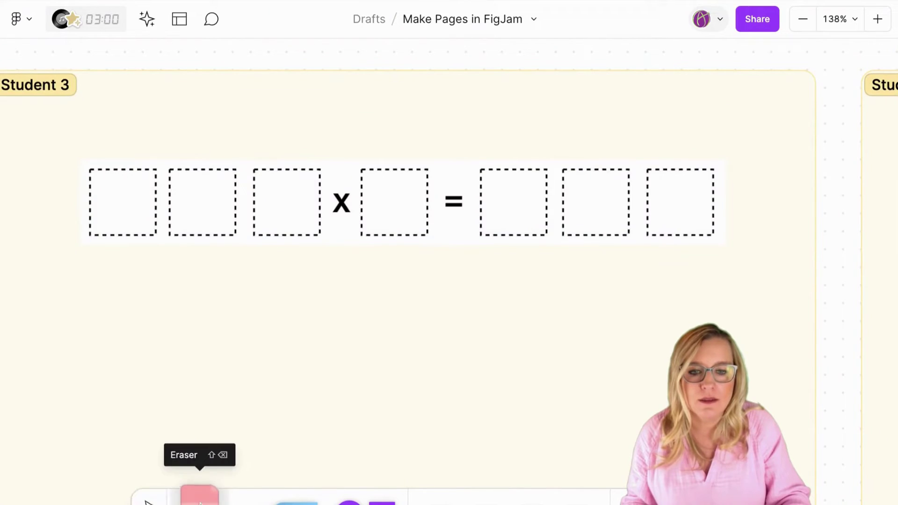
pyautogui.click(203, 471)
pyautogui.click(204, 463)
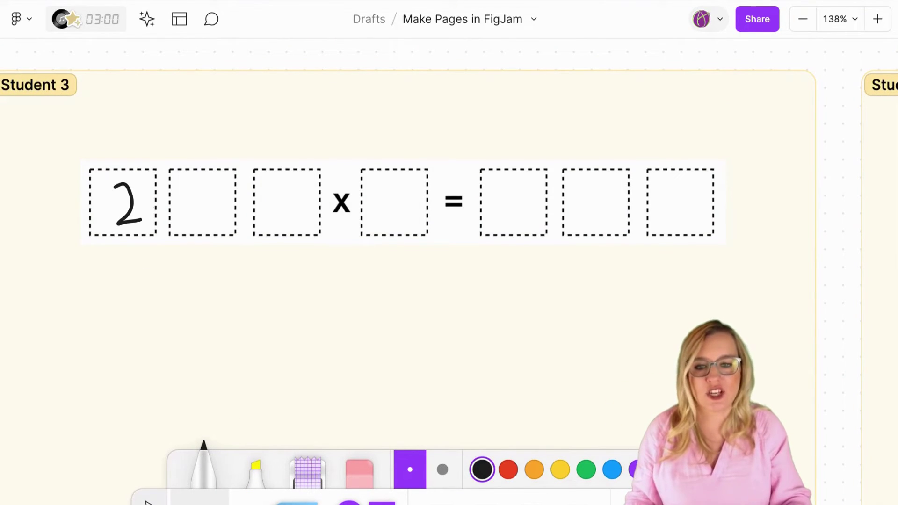
# Step: Switch to the selection tool and try to move the locked Student 3 section and its equation image
pyautogui.click(149, 498)
pyautogui.moveTo(341, 325); pyautogui.dragTo(213, 311)
pyautogui.moveTo(324, 211)
pyautogui.mouseDown()
pyautogui.moveTo(331, 216)
pyautogui.moveTo(276, 320)
pyautogui.mouseUp()
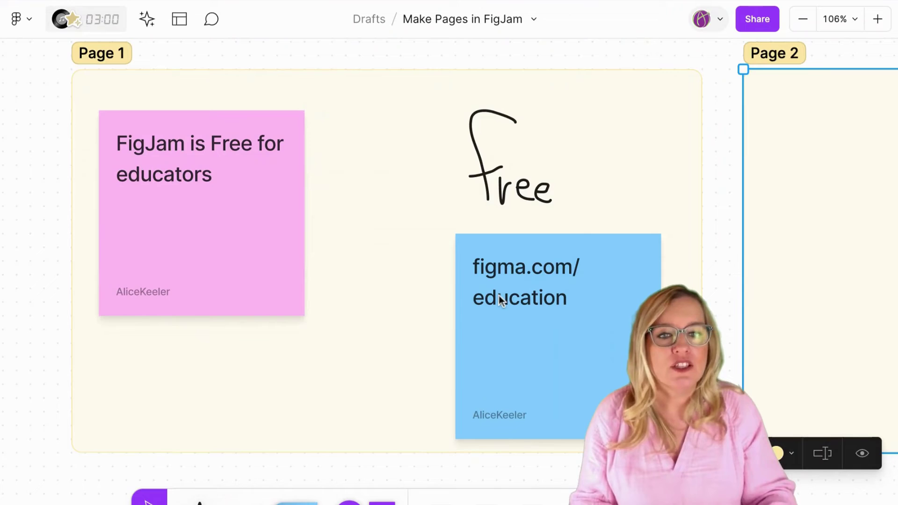
# Step: Hide the contents of the Page 2 section and lock the section
pyautogui.hscroll(10, 499, 296)
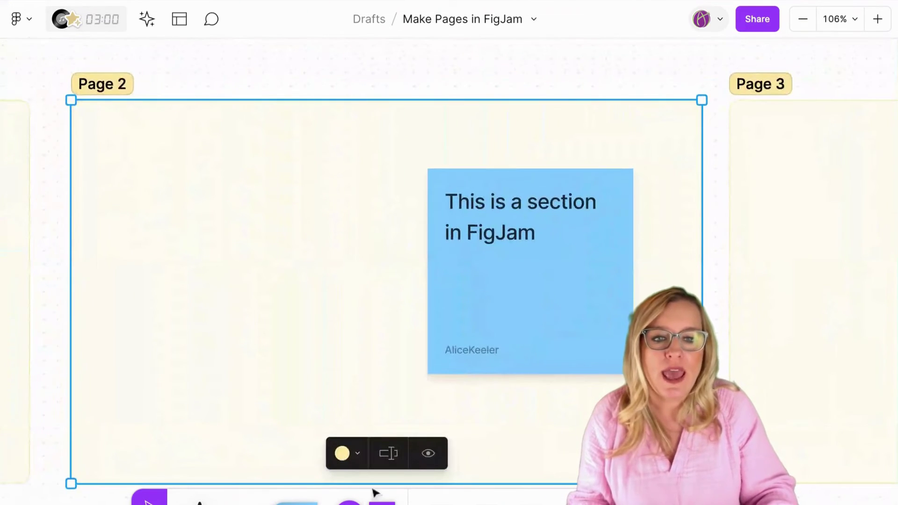
pyautogui.press('Escape')
pyautogui.click(393, 453)
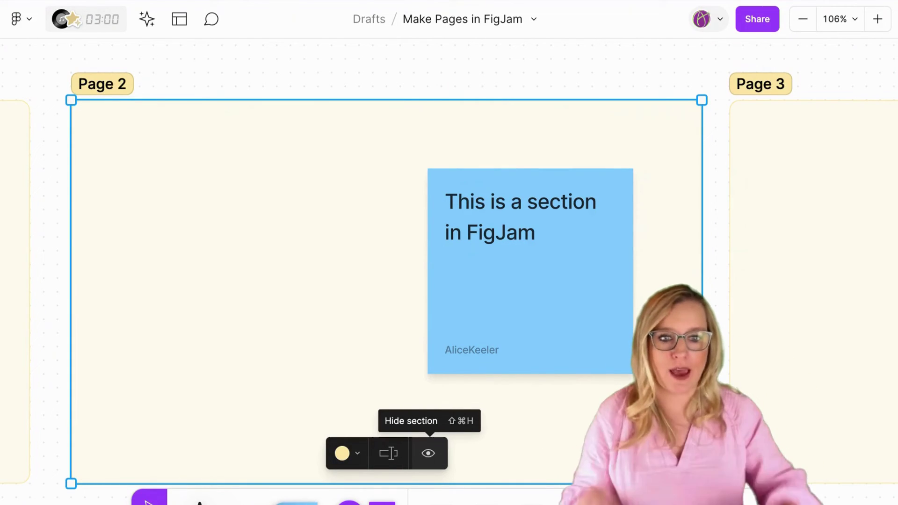
pyautogui.click(428, 453)
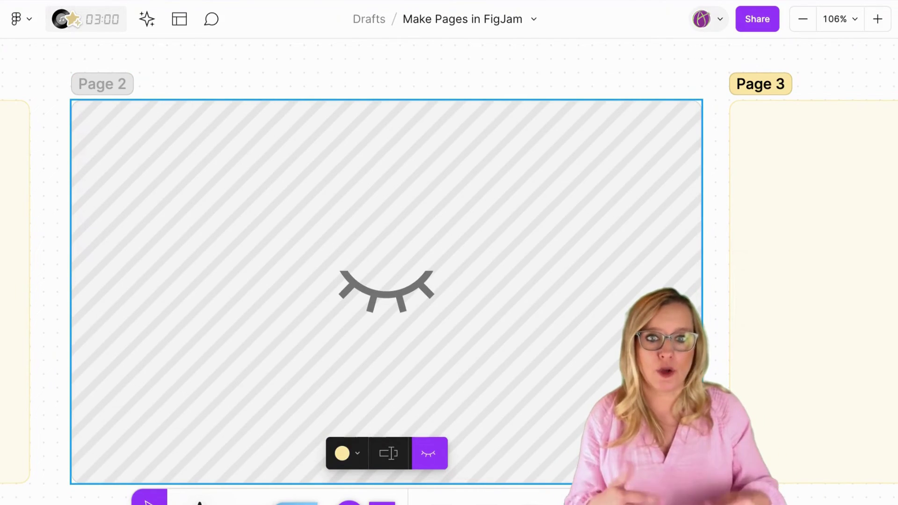
pyautogui.press('super+shift+l')
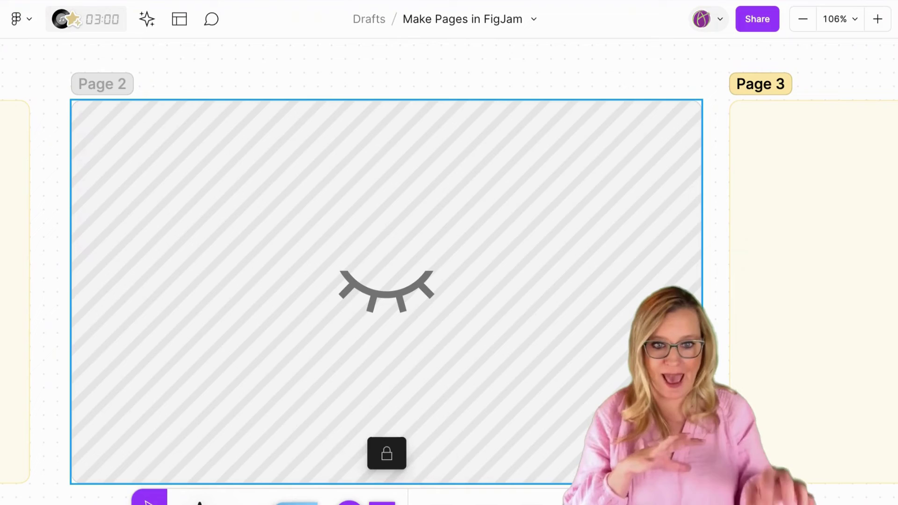
# Step: Hide the contents of the Page 3 section and lock the section, leaving Page 2 as it is
pyautogui.click(625, 333)
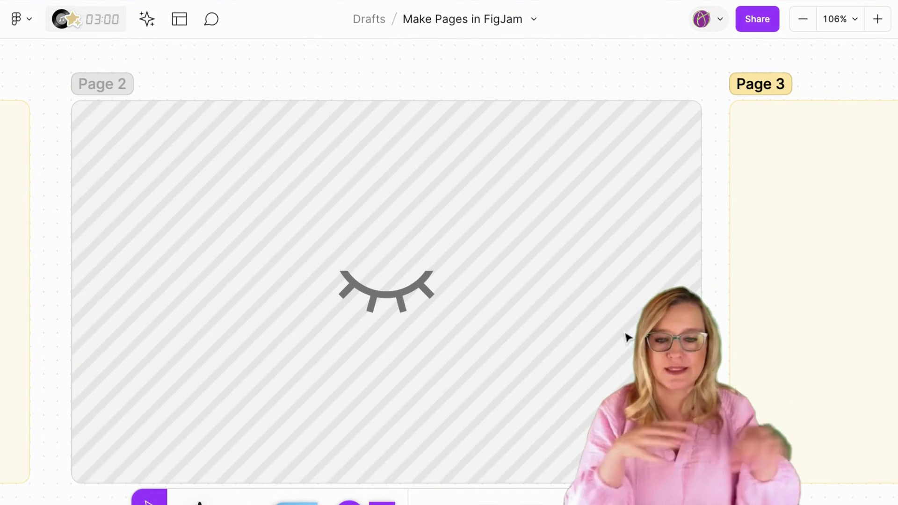
pyautogui.hscroll(8, 449, 262)
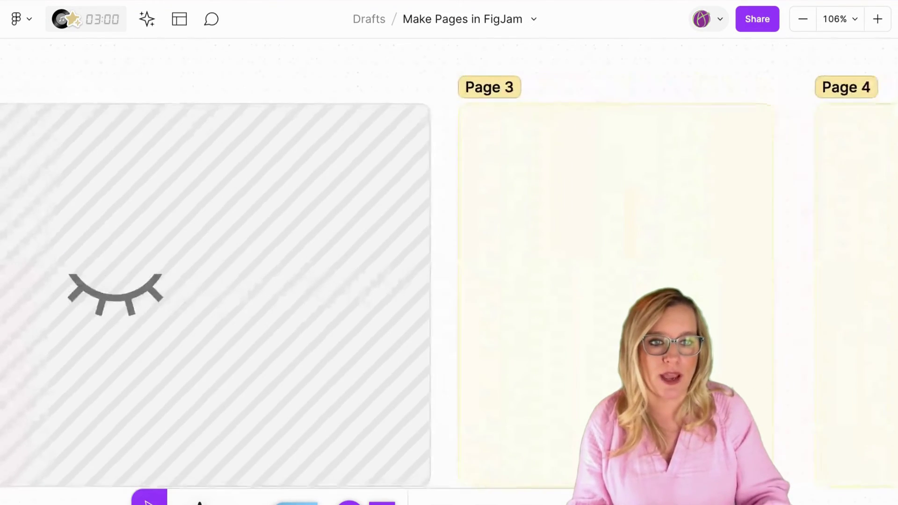
pyautogui.click(636, 356)
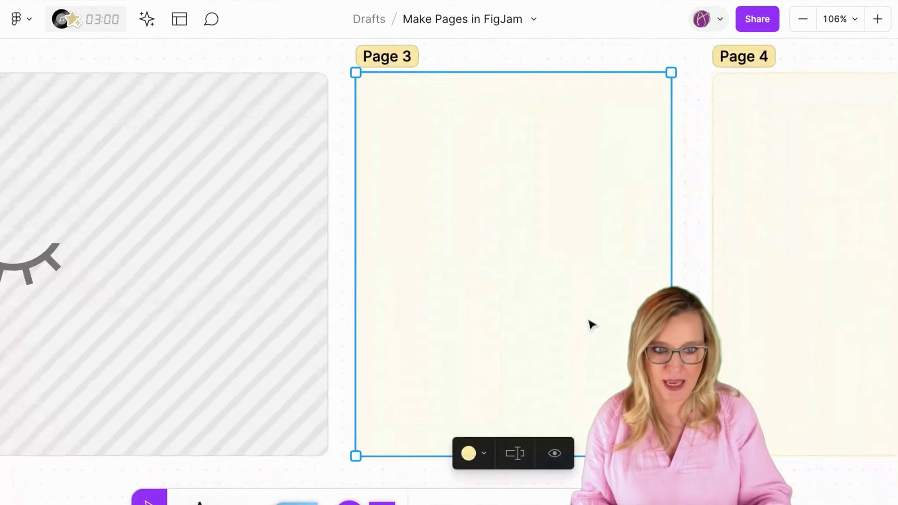
pyautogui.click(559, 453)
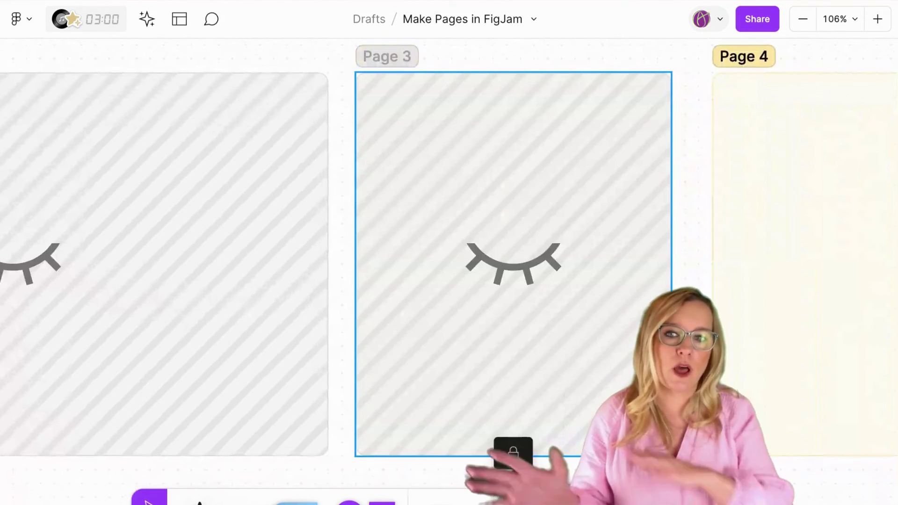
pyautogui.hscroll(3, 449, 262)
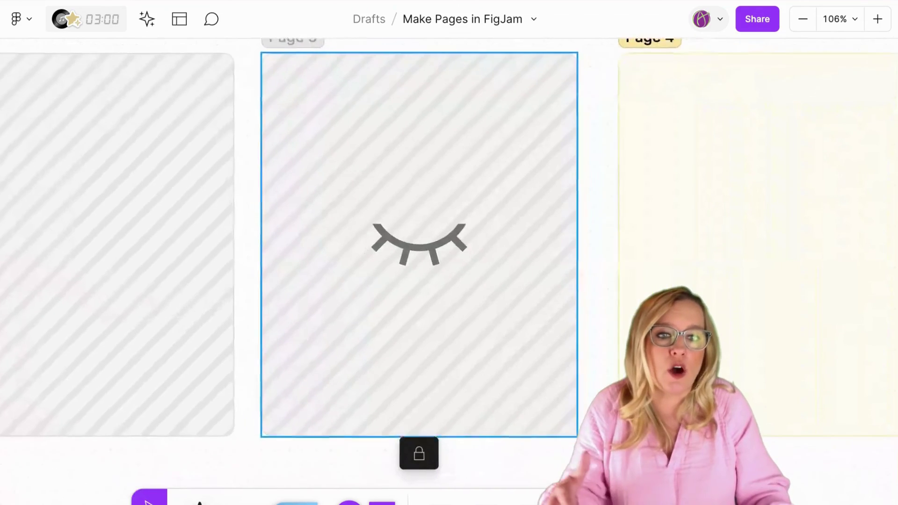
pyautogui.scroll(2, 449, 252)
pyautogui.hscroll(1, 449, 253)
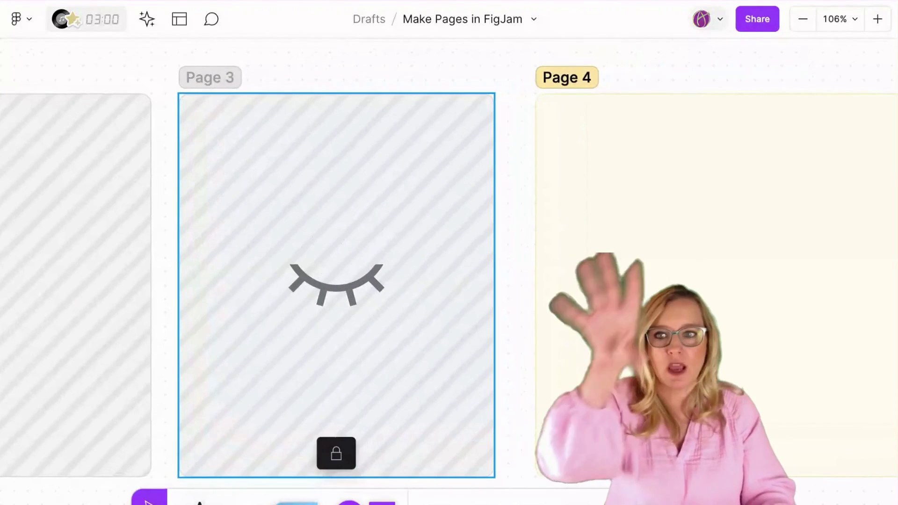